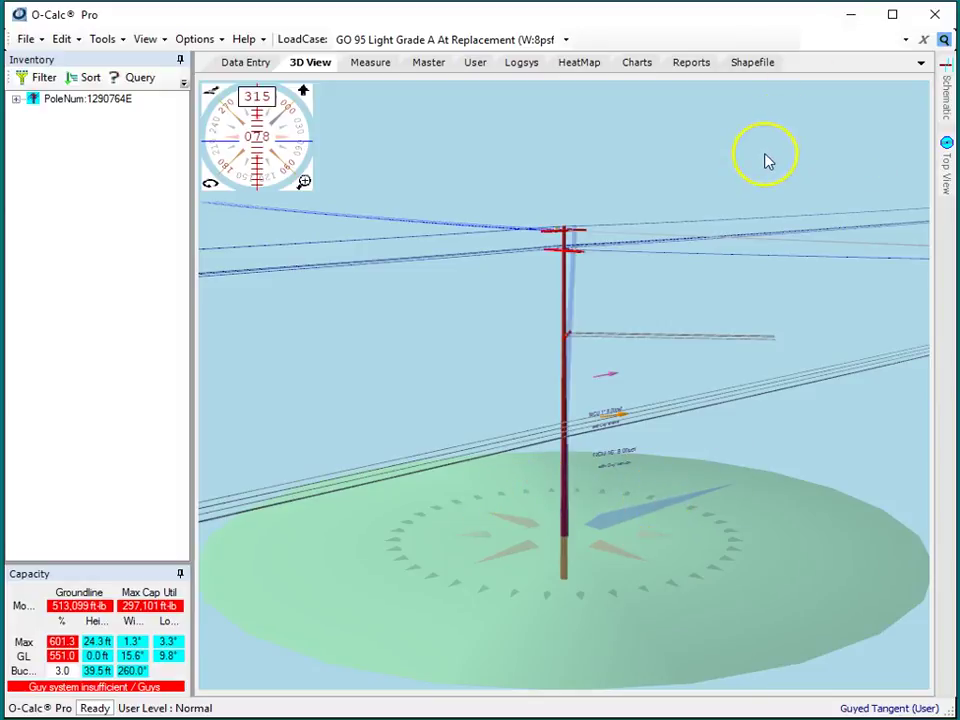
Step: Switch from the 3D pole view to the Shapefile map workspace
click(757, 66)
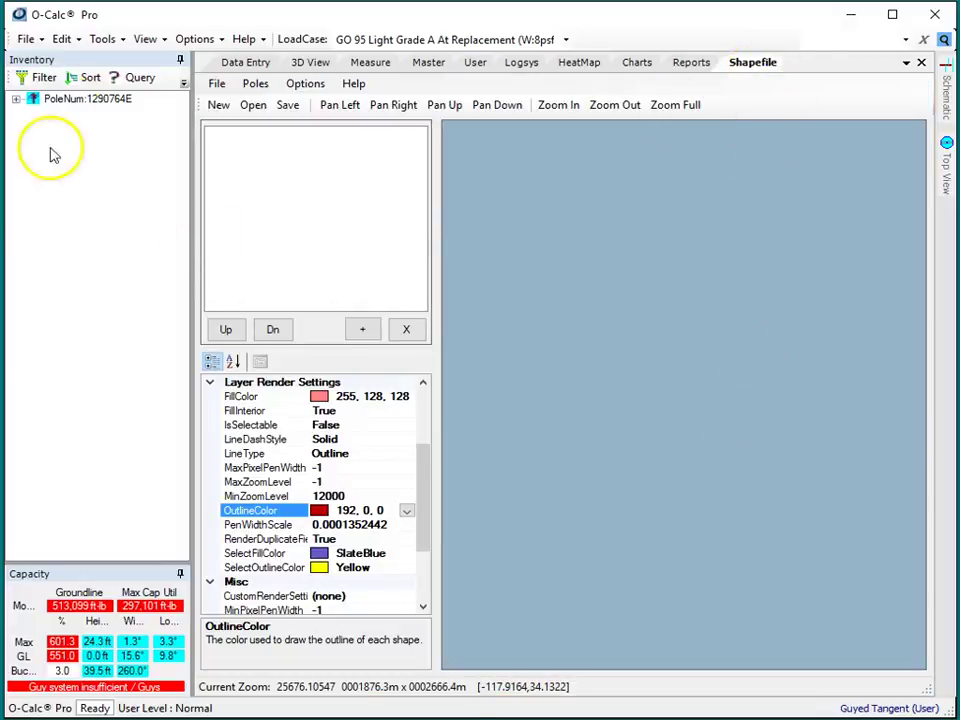
click(104, 39)
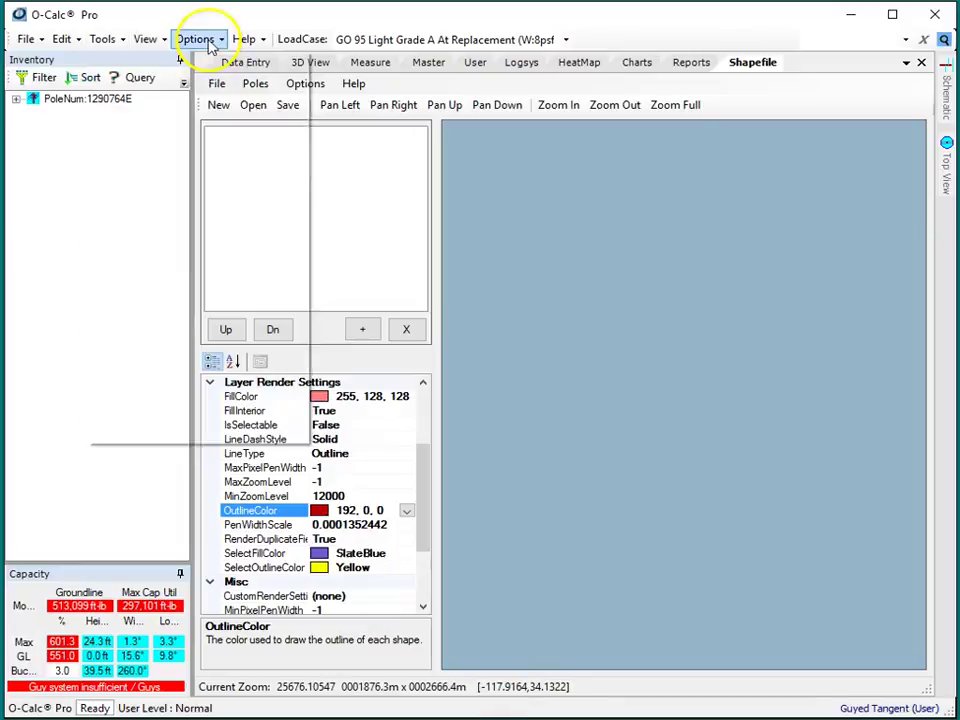
click(196, 39)
click(245, 258)
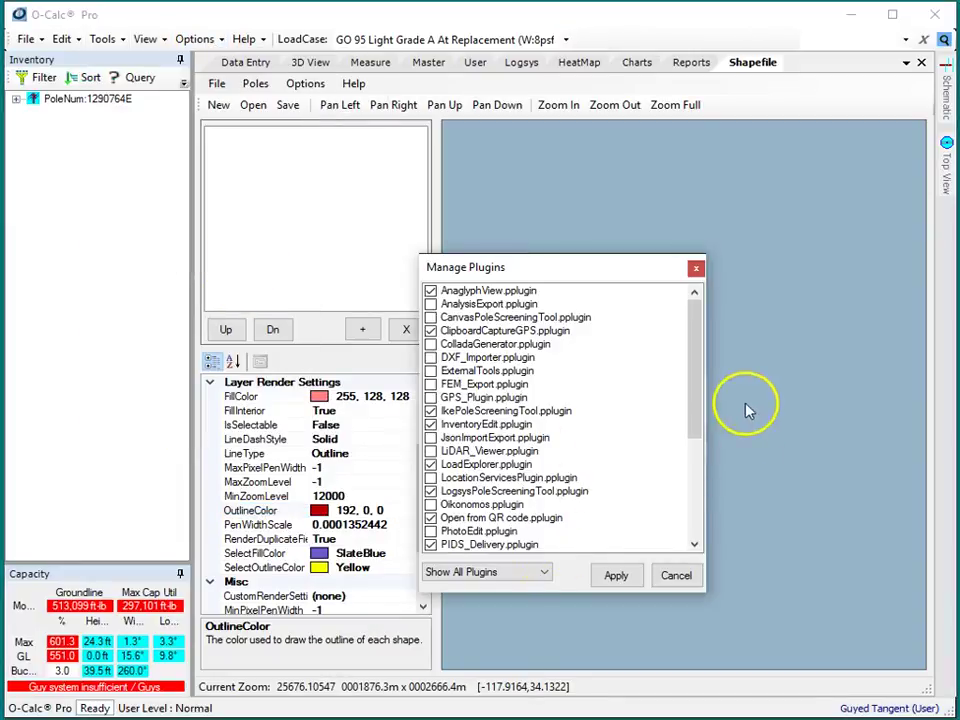
drag(698, 400, 698, 455)
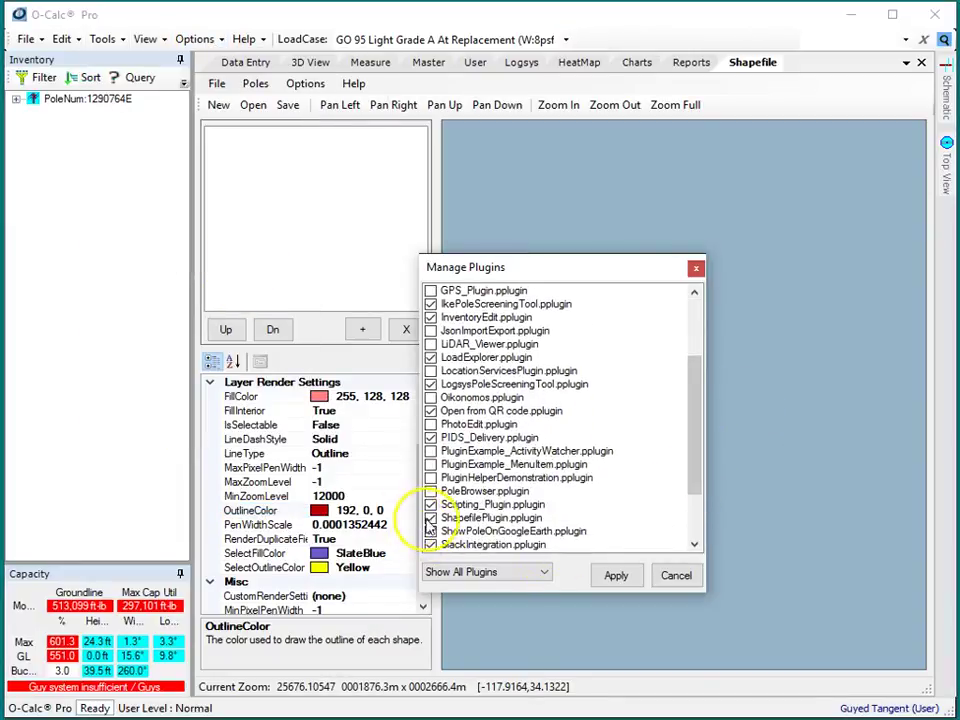
click(690, 575)
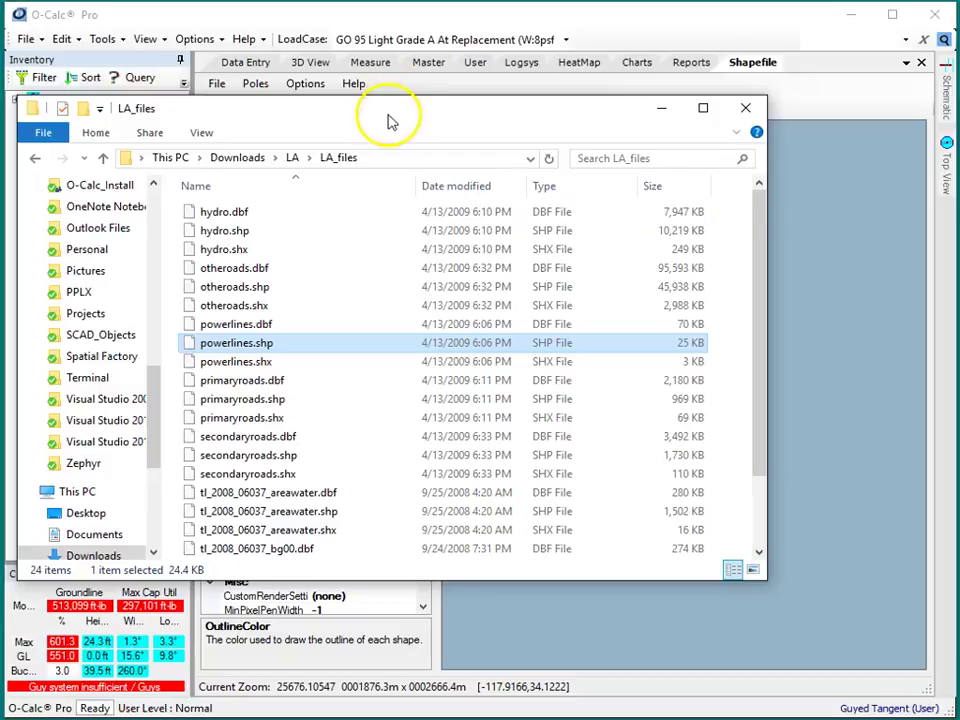
Step: Shrink the LA_files window, then drag hydro.shp, otheroads.shp and primaryroads.shp onto the map
mouse_move(392, 112)
mouse_down()
mouse_move(364, 133)
mouse_move(383, 133)
mouse_up()
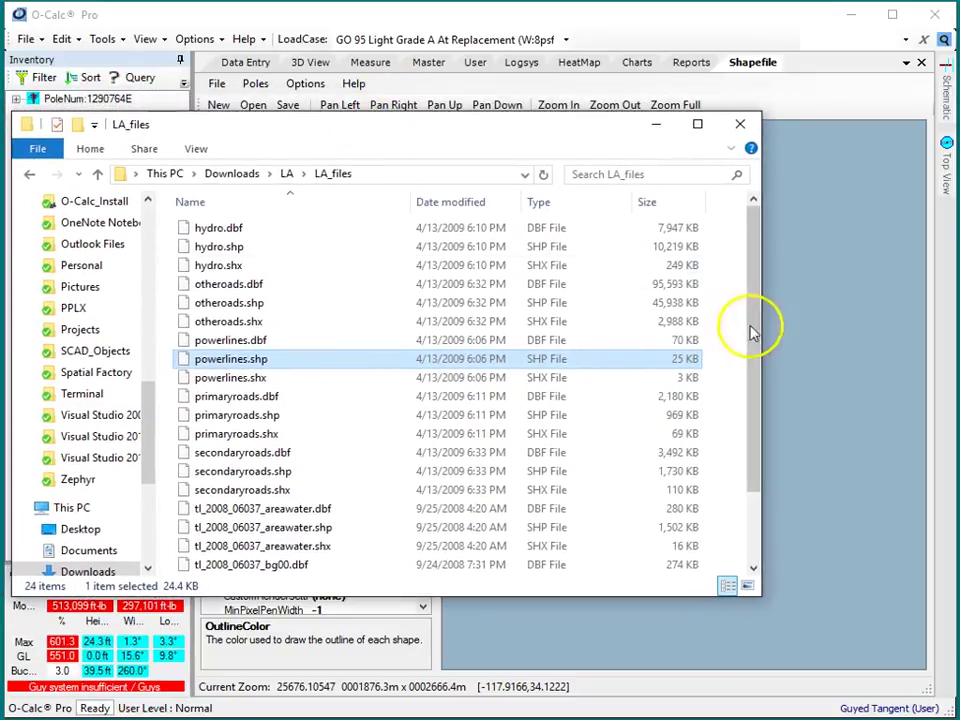
drag(763, 328, 440, 327)
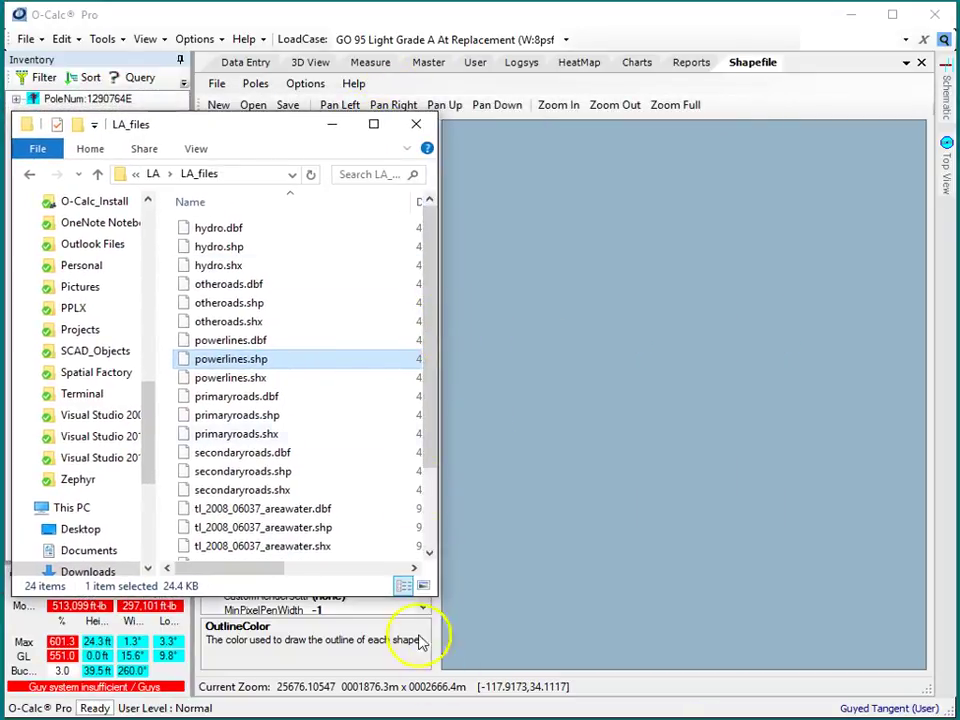
mouse_move(238, 250)
mouse_down()
mouse_move(231, 242)
mouse_move(643, 261)
mouse_move(700, 330)
mouse_up()
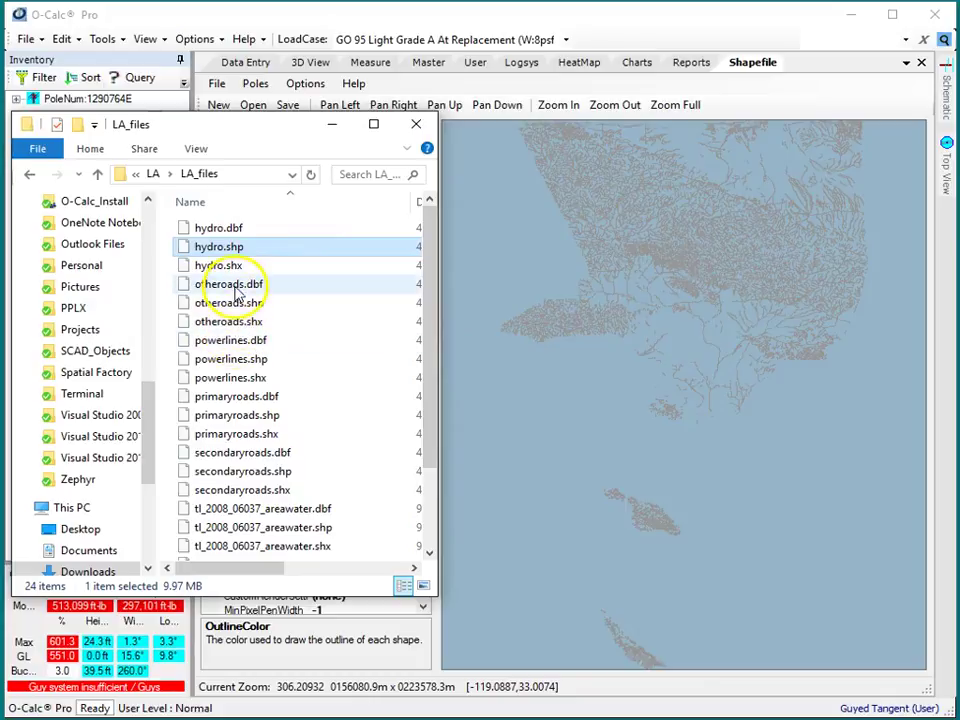
drag(250, 303, 677, 295)
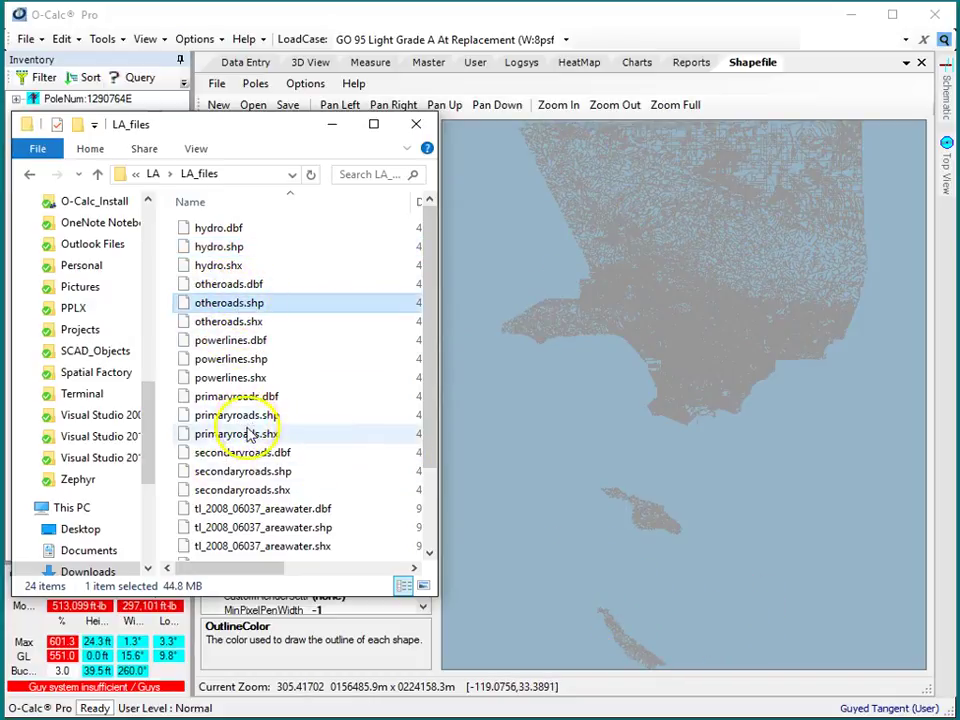
drag(240, 418, 608, 422)
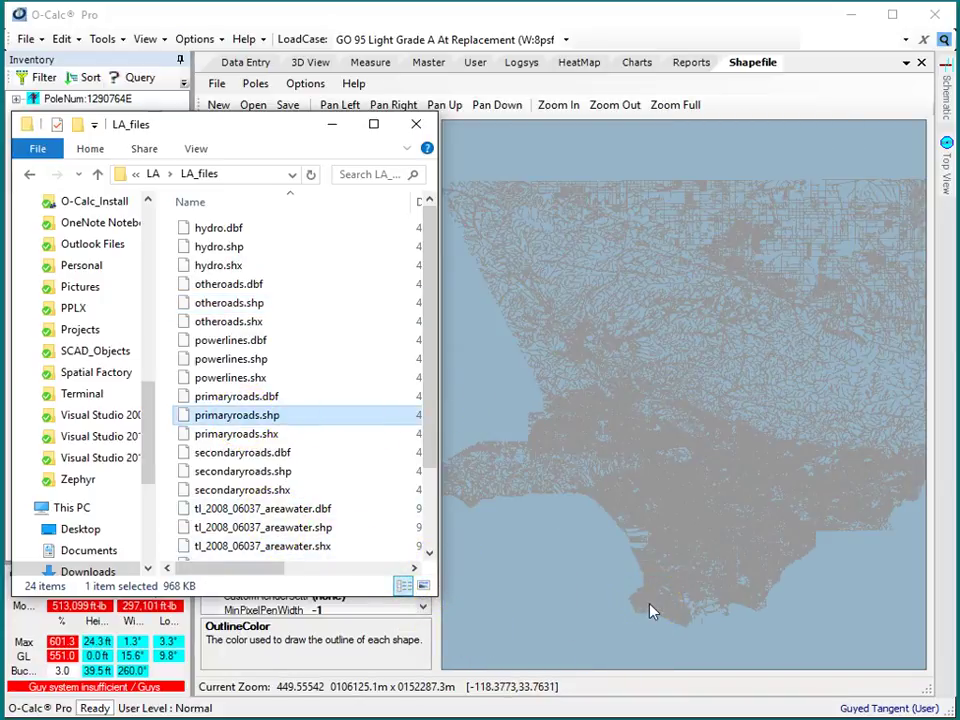
Step: Close File Explorer and bring O-Calc's layer list back to the front
click(583, 557)
click(310, 572)
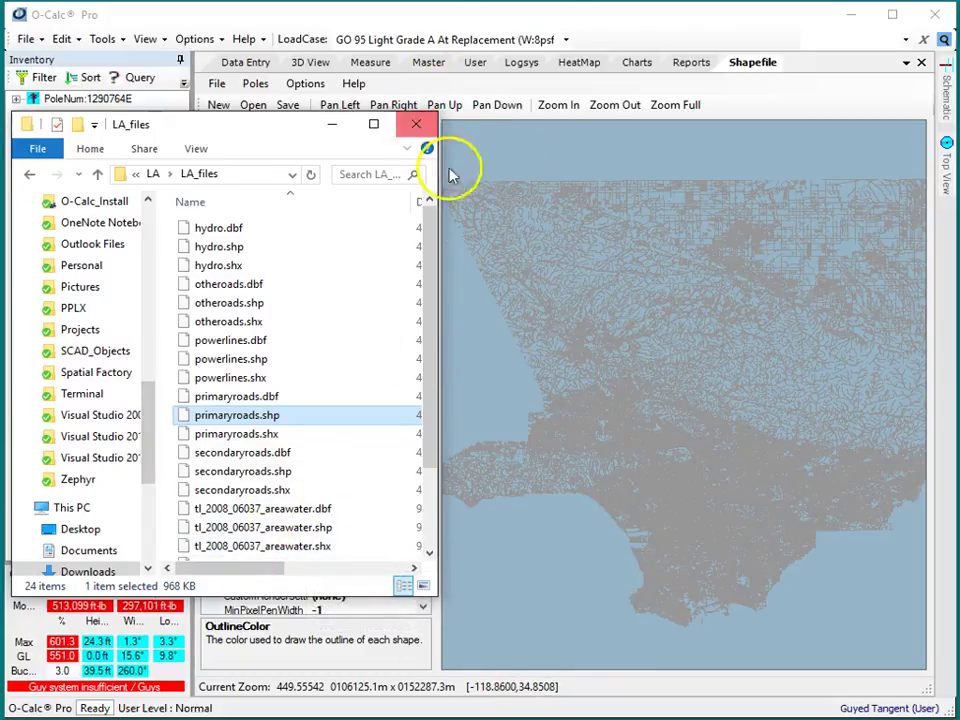
click(765, 114)
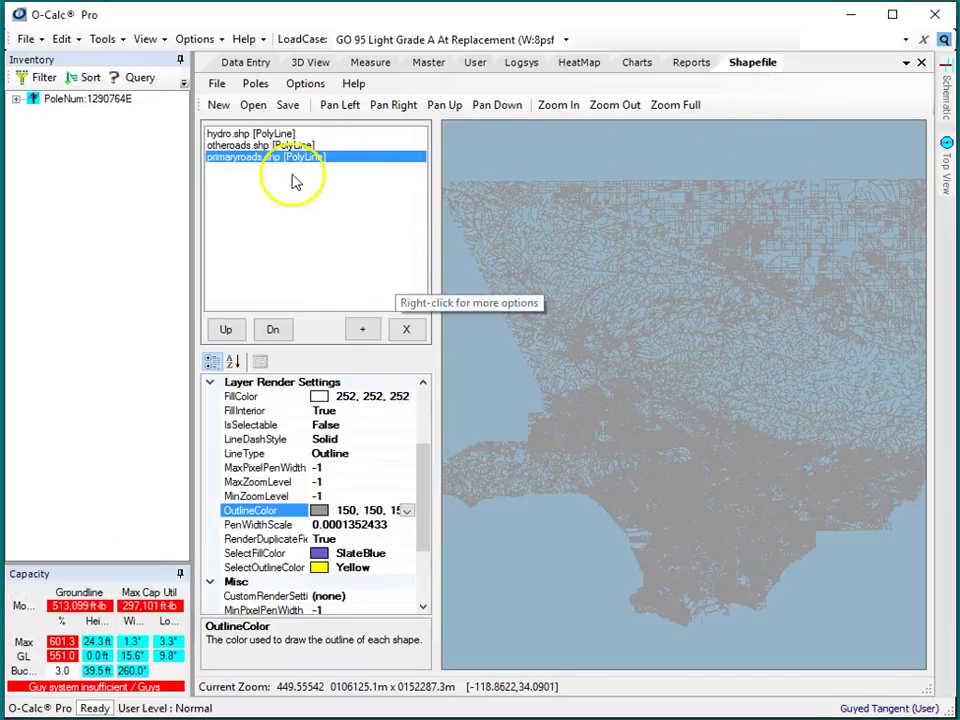
Step: Move primaryroads.shp above otheroads.shp and set its outline colour to orange
click(229, 329)
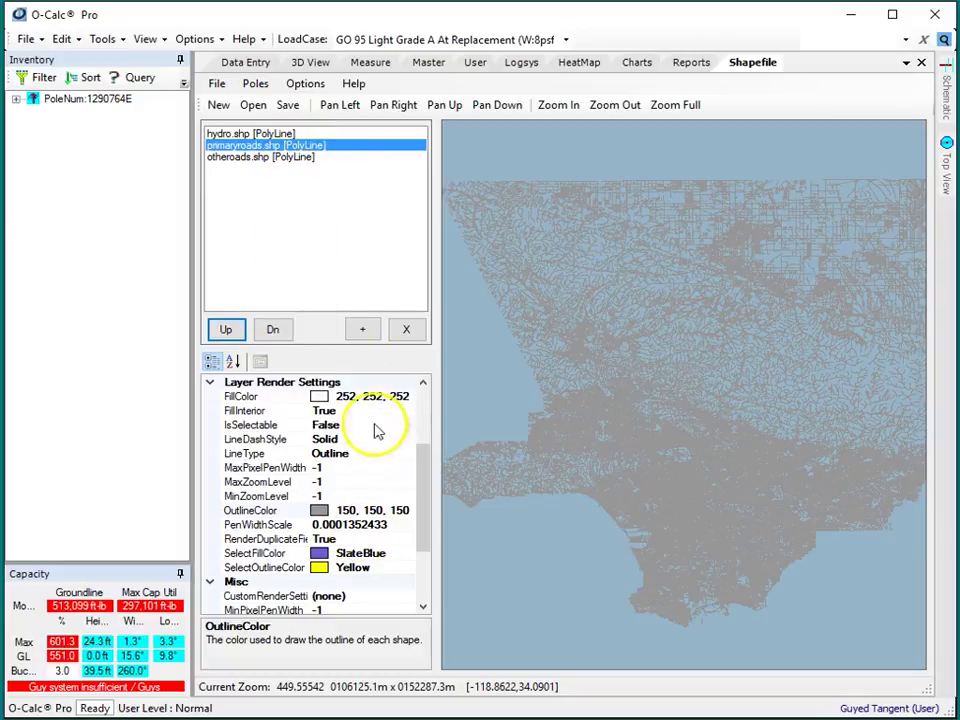
click(391, 511)
click(407, 511)
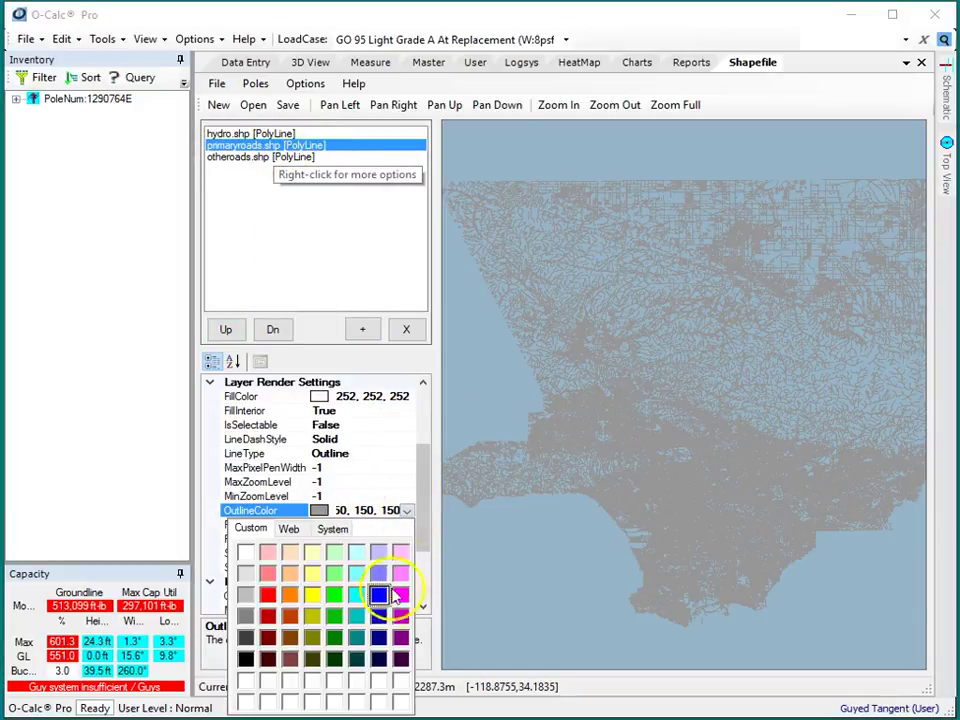
click(289, 596)
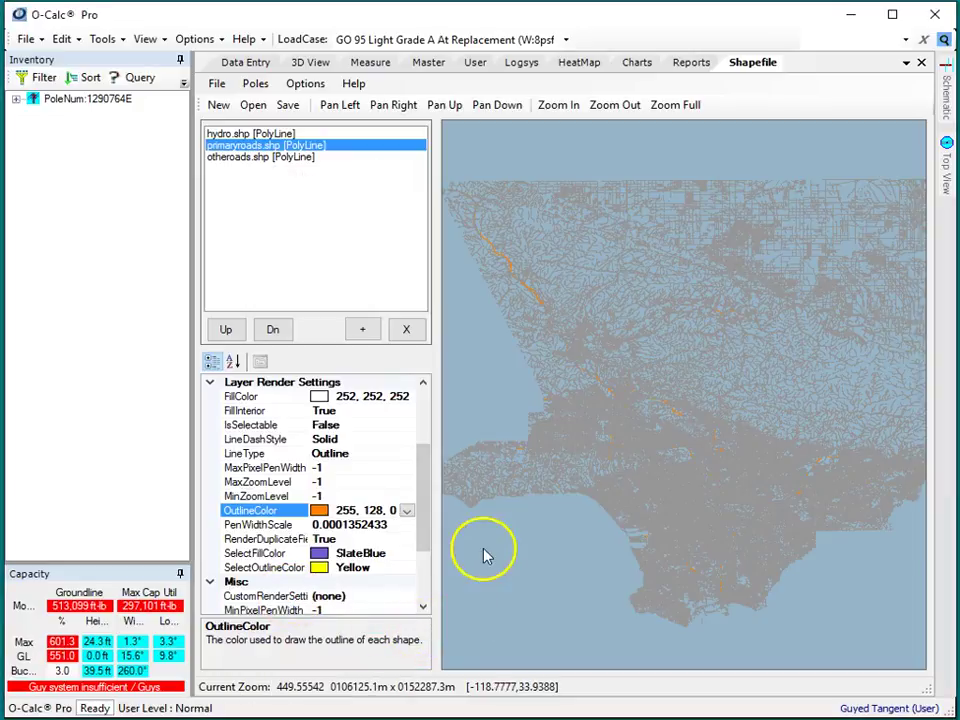
Step: Set the otheroads.shp outline colour to Teal and the hydro.shp outline to Blue
click(270, 158)
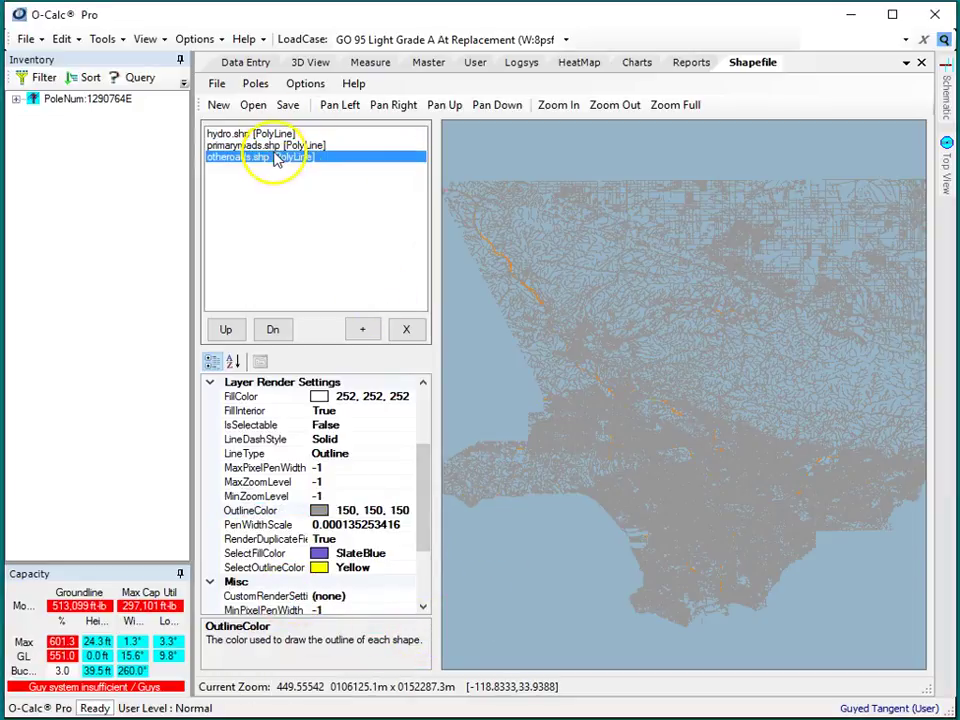
click(405, 520)
click(396, 511)
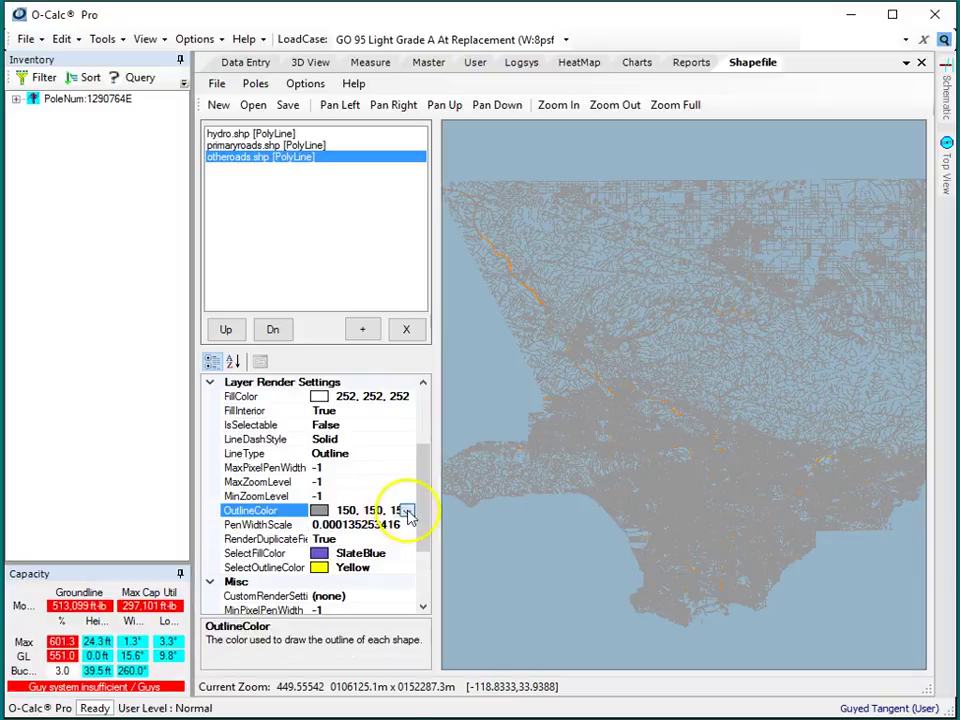
click(406, 511)
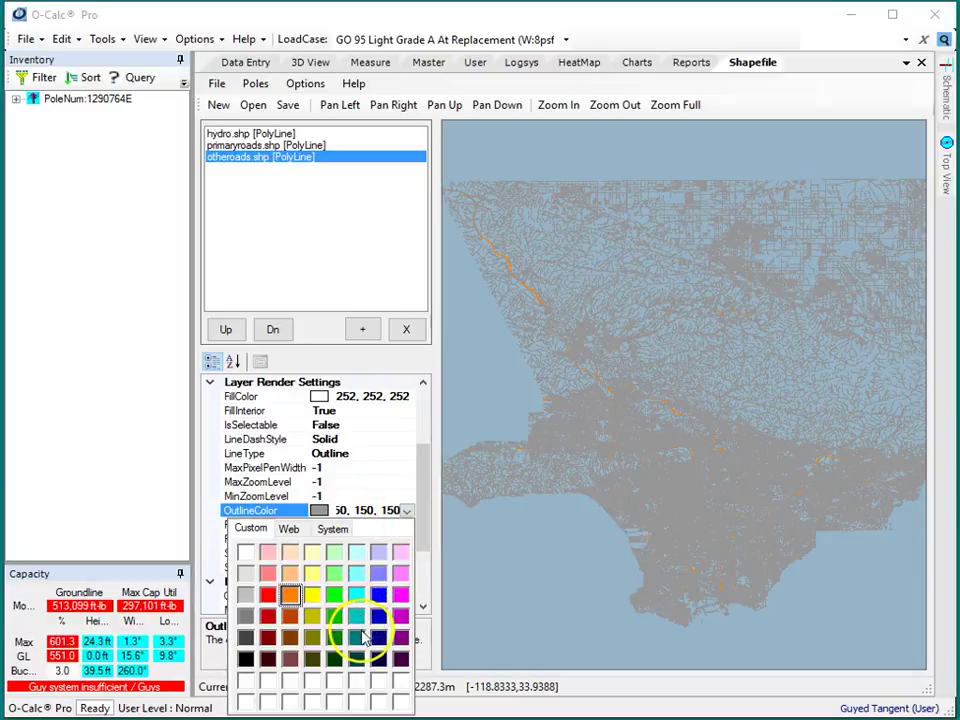
click(358, 637)
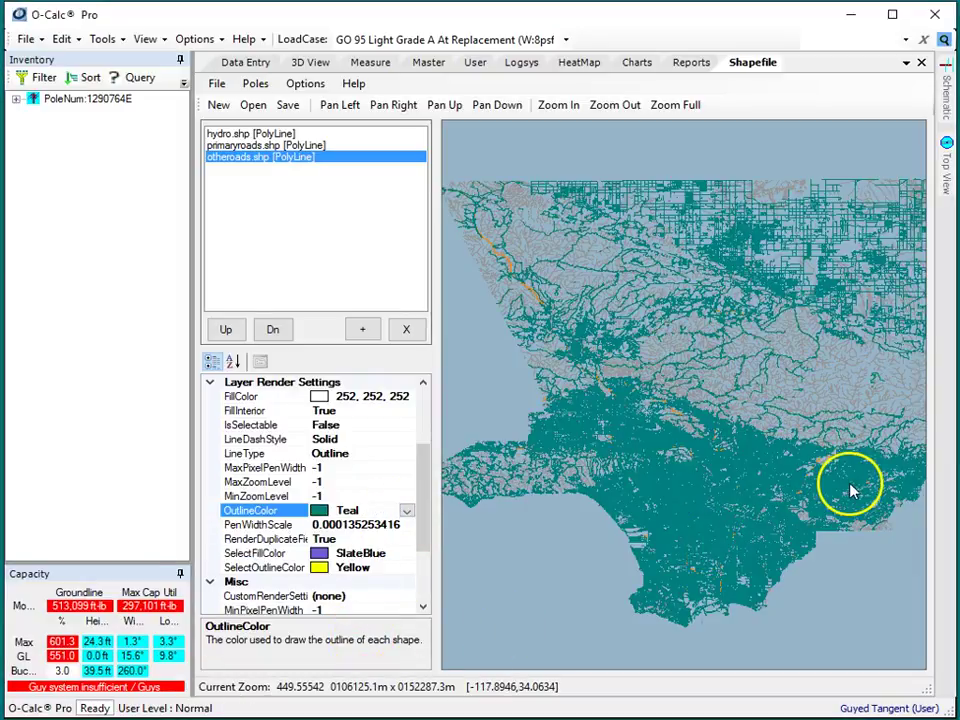
click(250, 133)
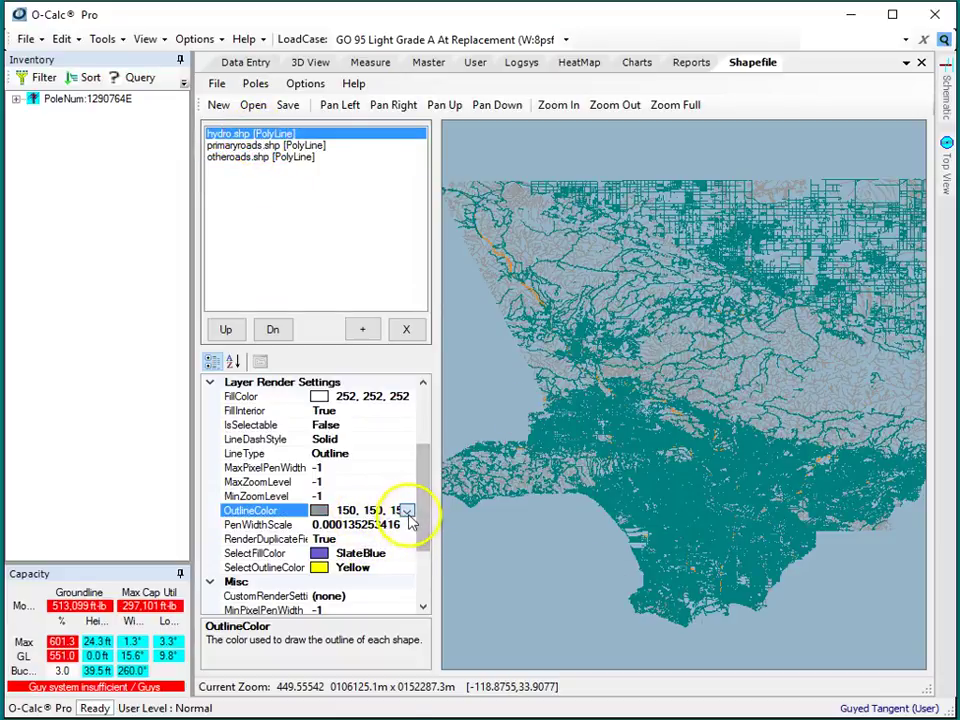
click(406, 511)
click(379, 596)
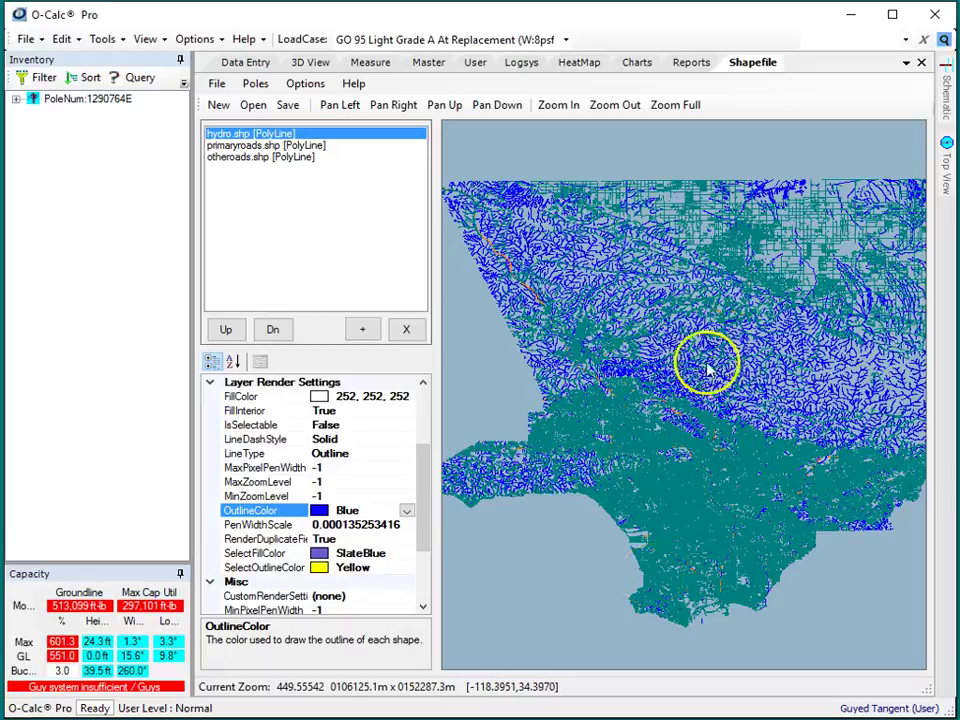
Step: Zoom and pan the coloured LA road map, then choose File > Save Project to save it as Temp
scroll(696, 369, up, 2)
scroll(688, 390, down, 2)
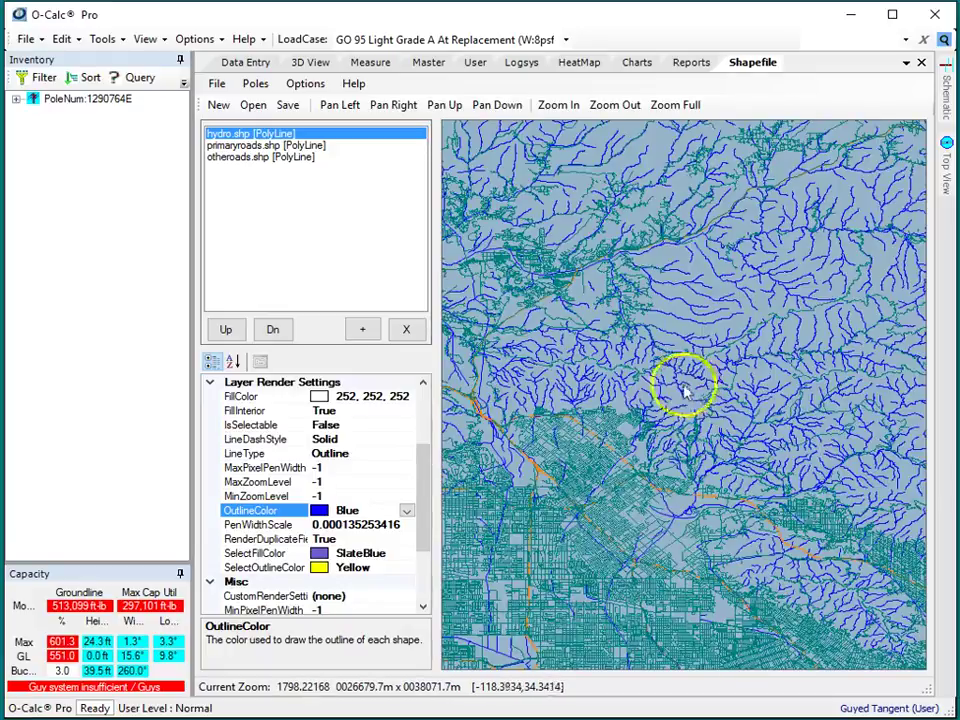
scroll(622, 540, up, 3)
scroll(627, 532, up, 2)
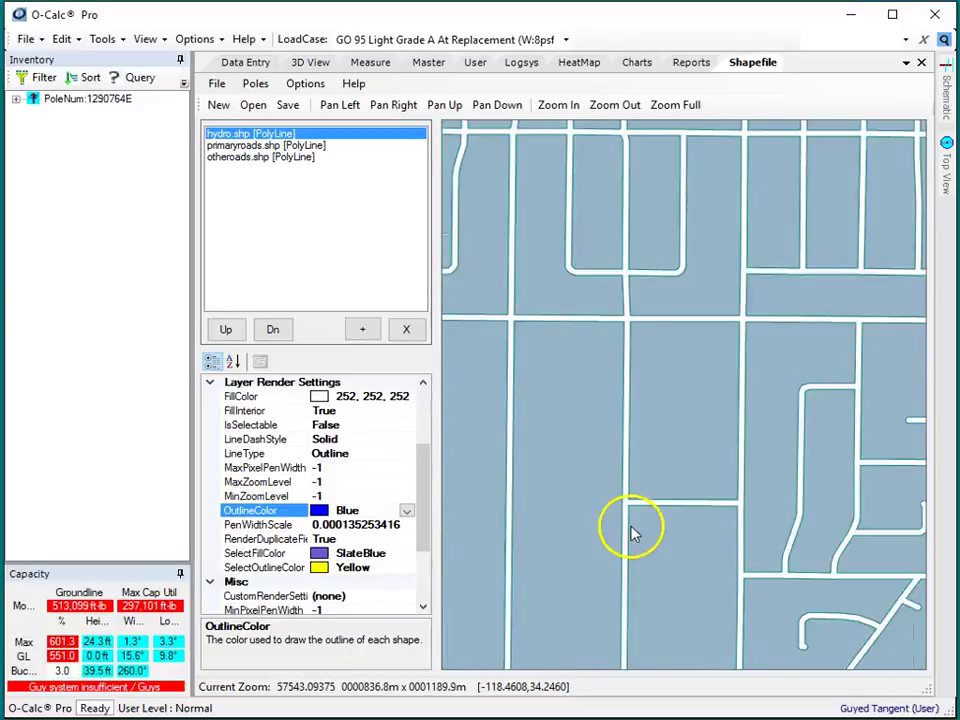
scroll(632, 525, down, 3)
drag(752, 368, 797, 461)
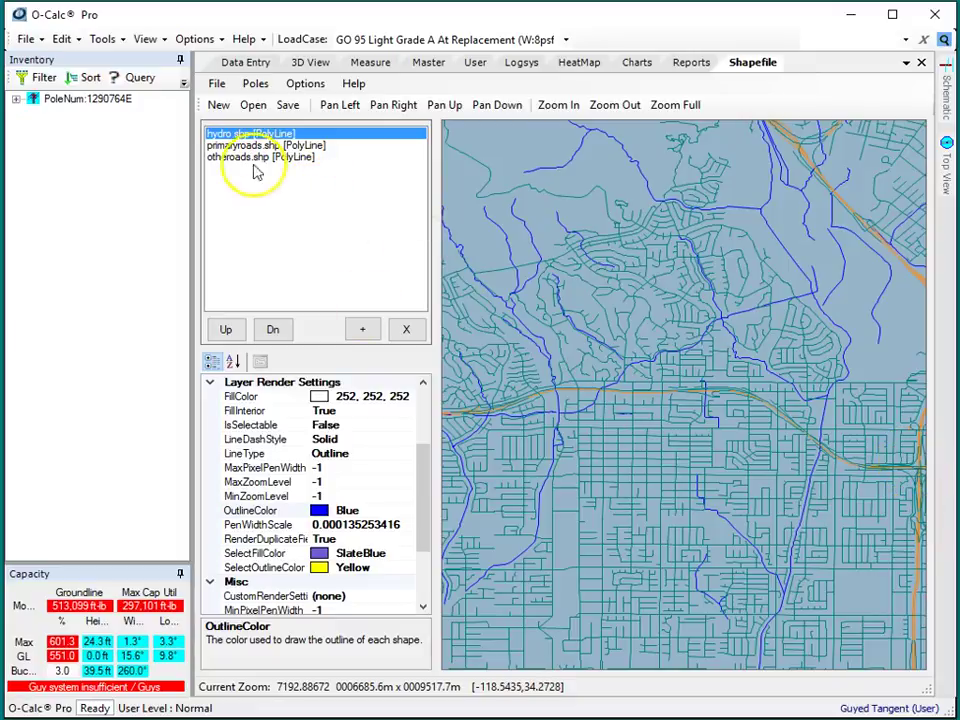
click(216, 84)
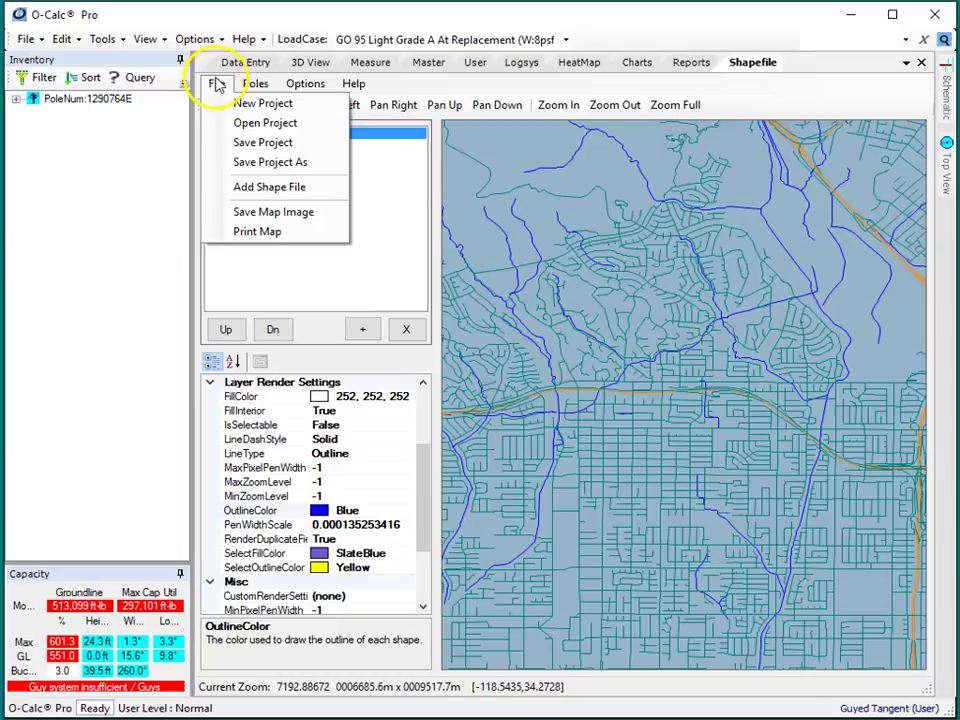
click(271, 141)
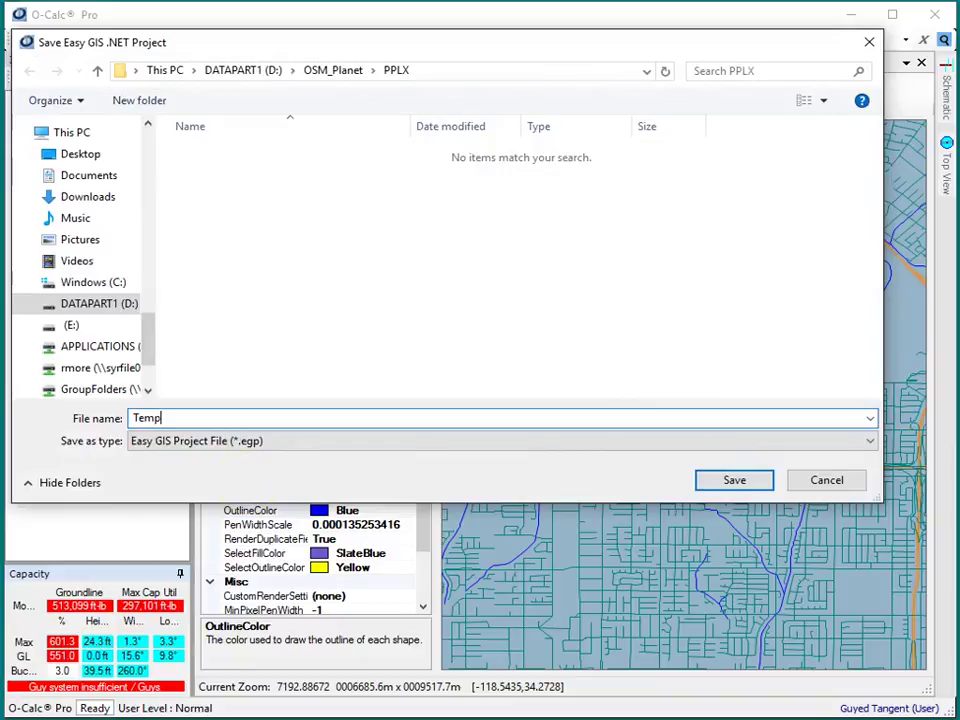
Step: Finish saving Temp, then open the LA.egp project from Downloads\LA
click(739, 481)
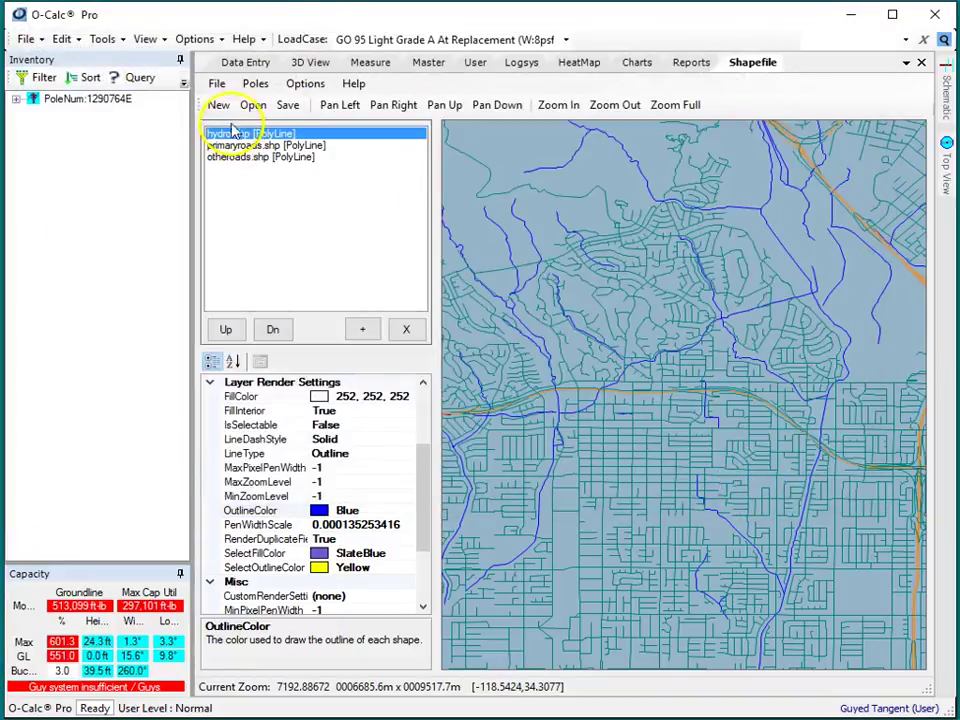
click(212, 86)
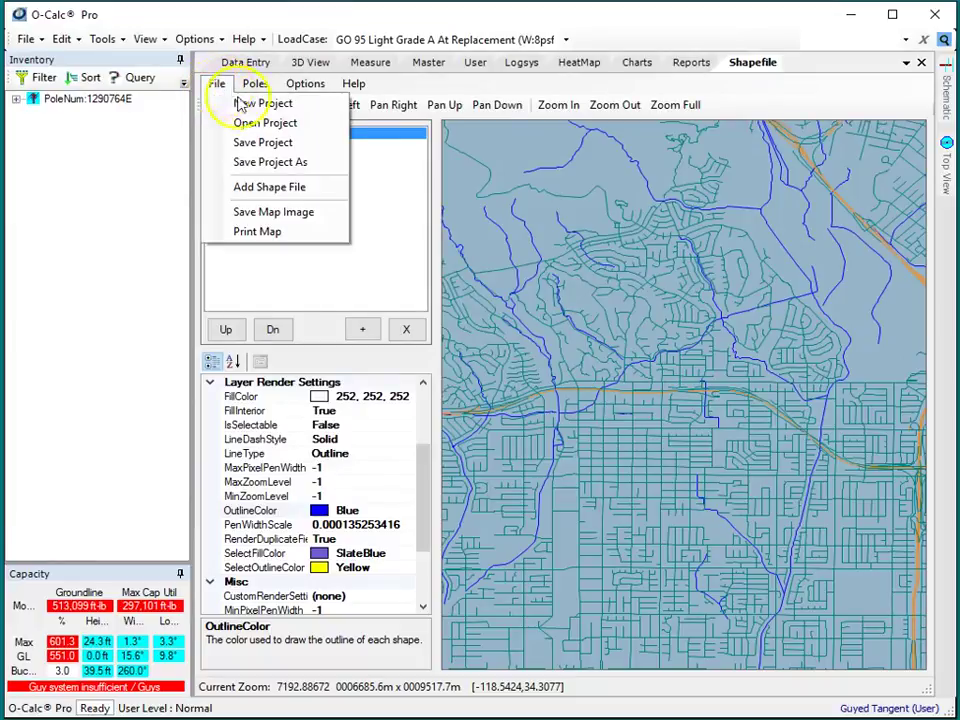
click(256, 124)
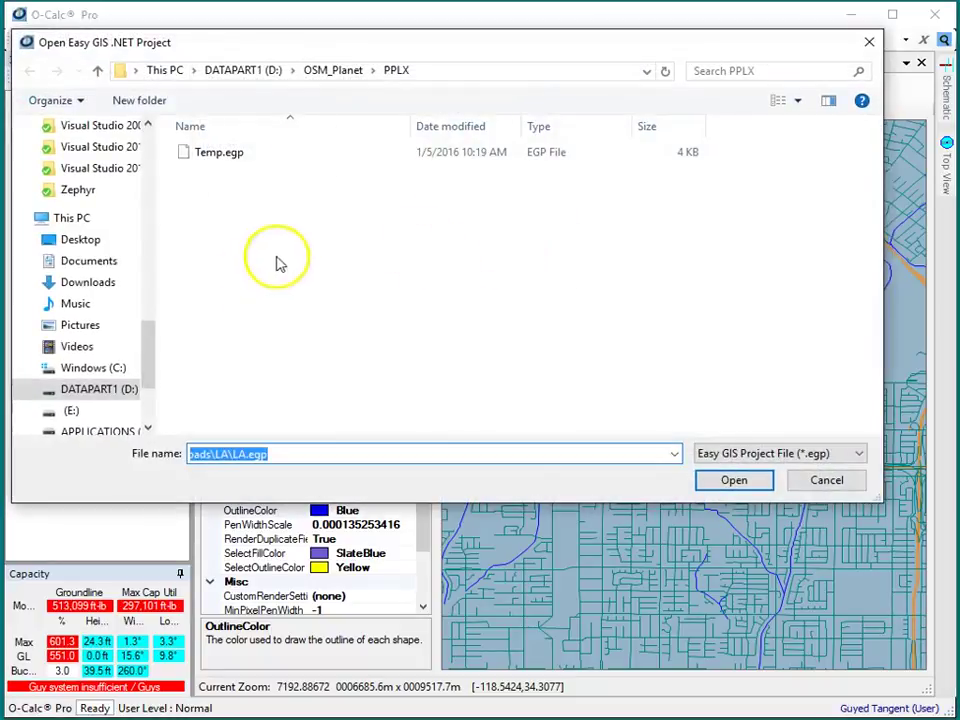
drag(154, 368, 154, 167)
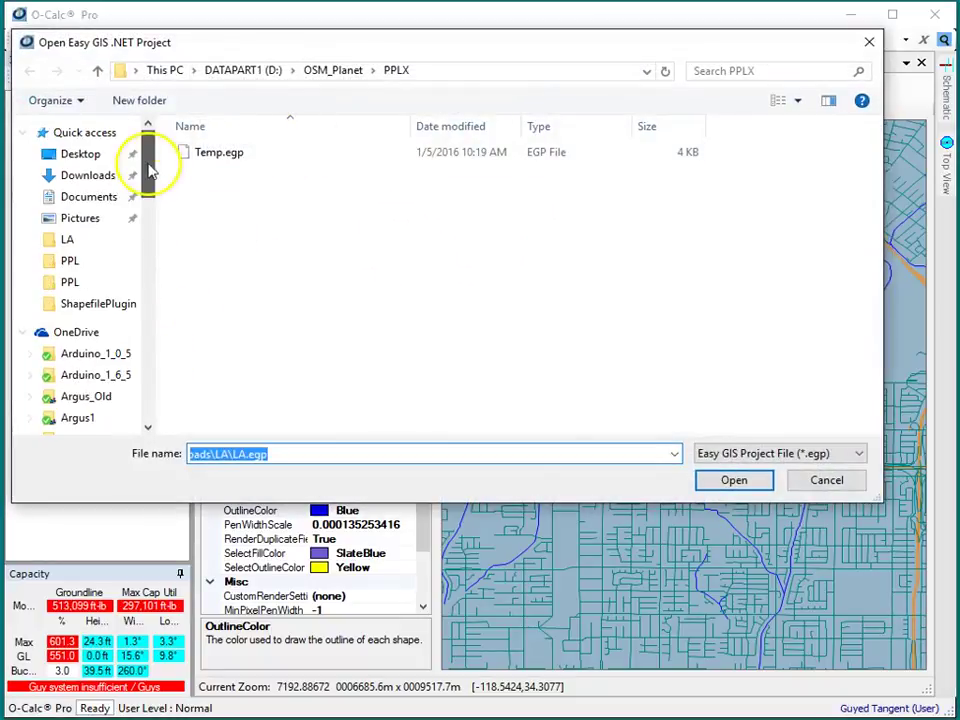
click(40, 239)
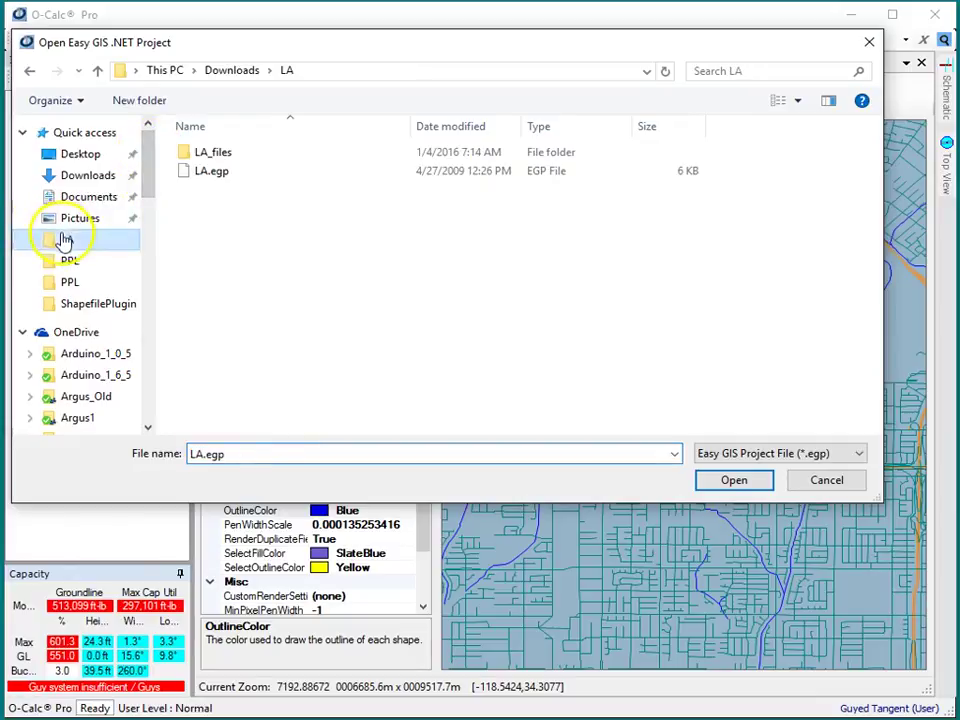
click(210, 172)
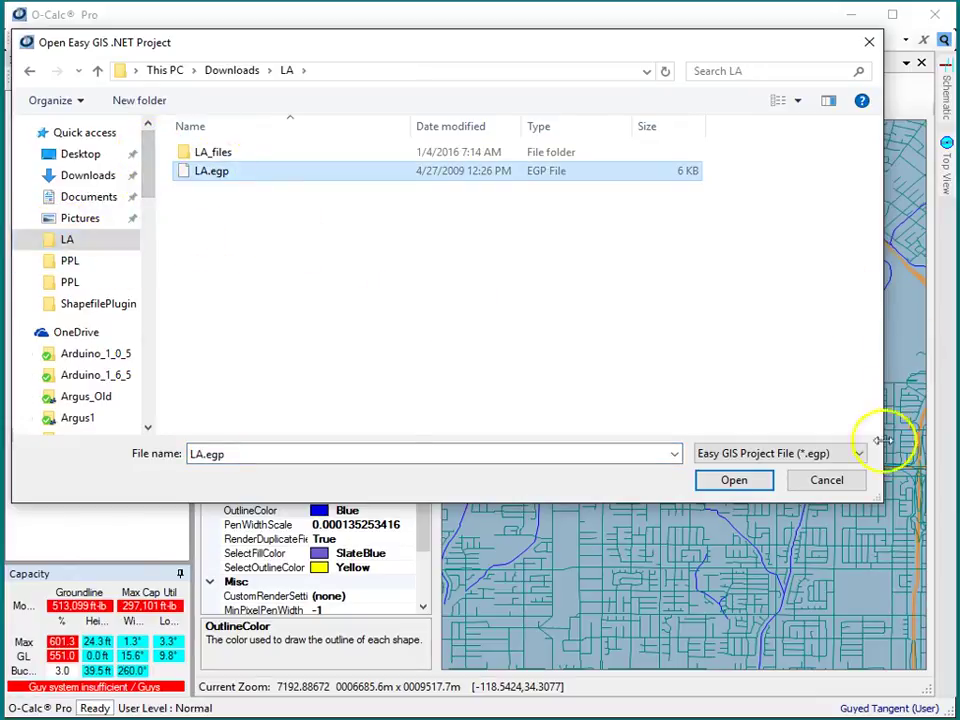
click(731, 480)
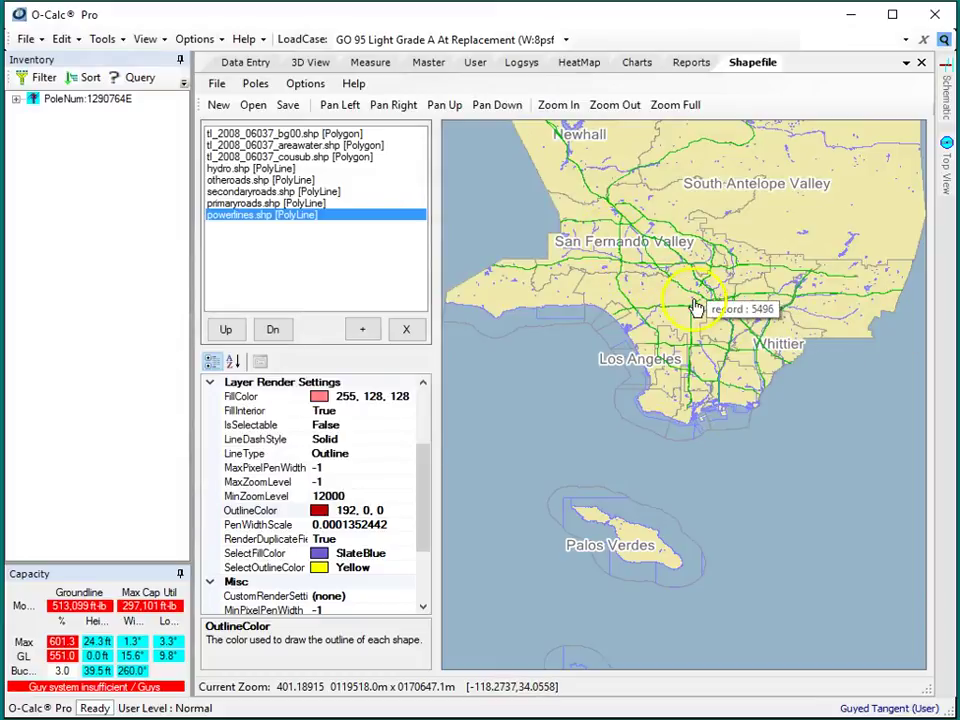
Step: Pan and zoom the LA.egp map to centre it on the basin between Pasadena and Palos Verdes
drag(696, 311, 728, 416)
scroll(728, 416, up, 6)
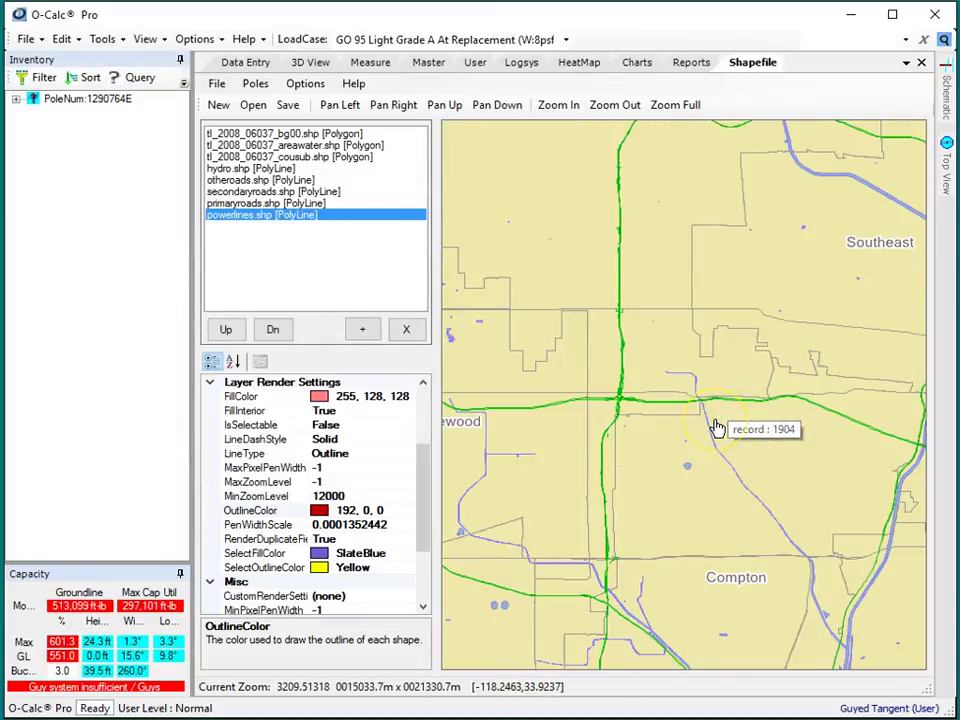
scroll(619, 379, up, 4)
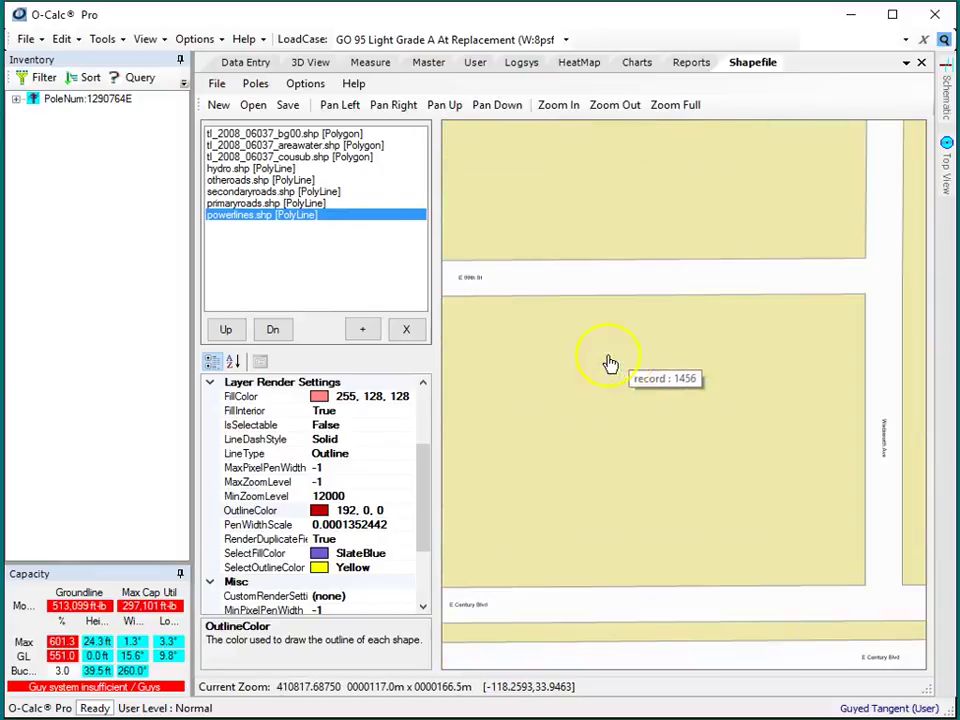
scroll(580, 320, down, 2)
scroll(583, 317, down, 5)
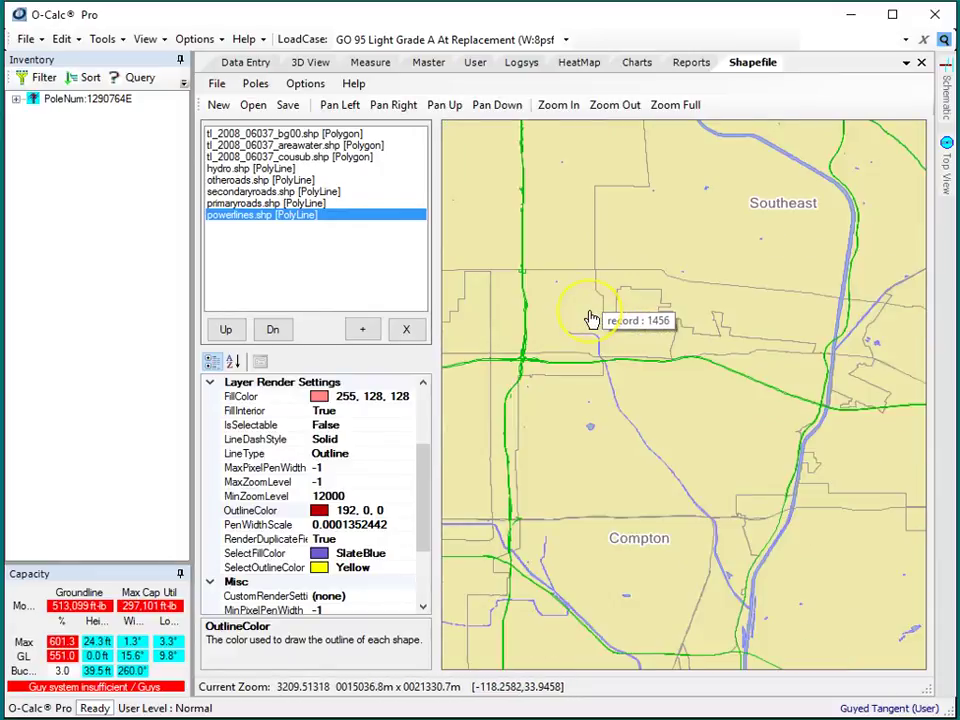
scroll(591, 319, down, 3)
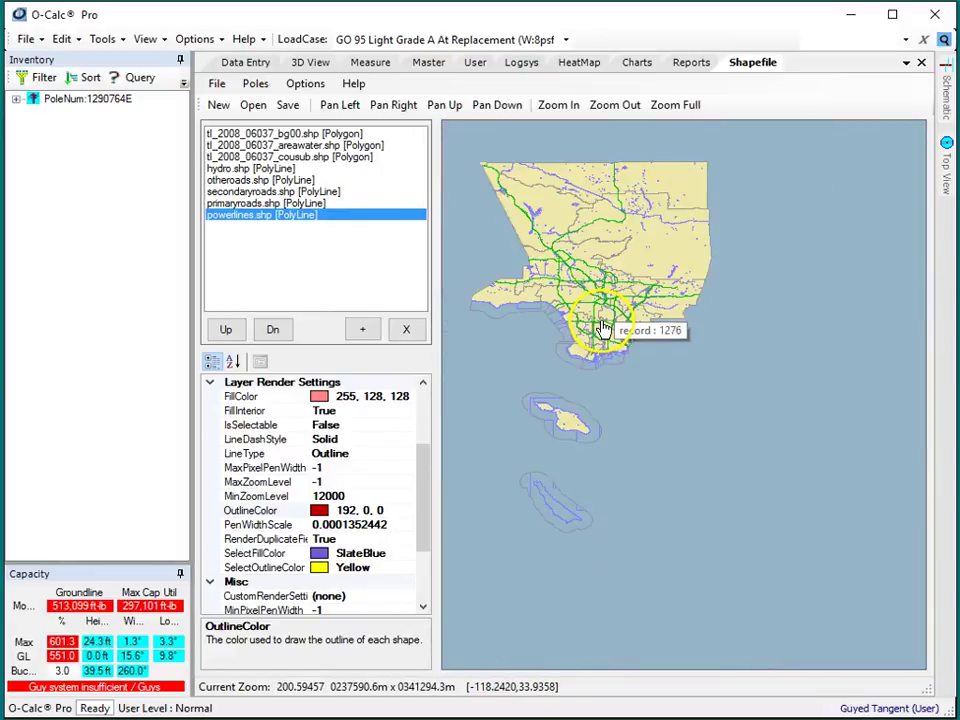
scroll(603, 330, up, 2)
scroll(603, 330, up, 1)
drag(677, 276, 705, 403)
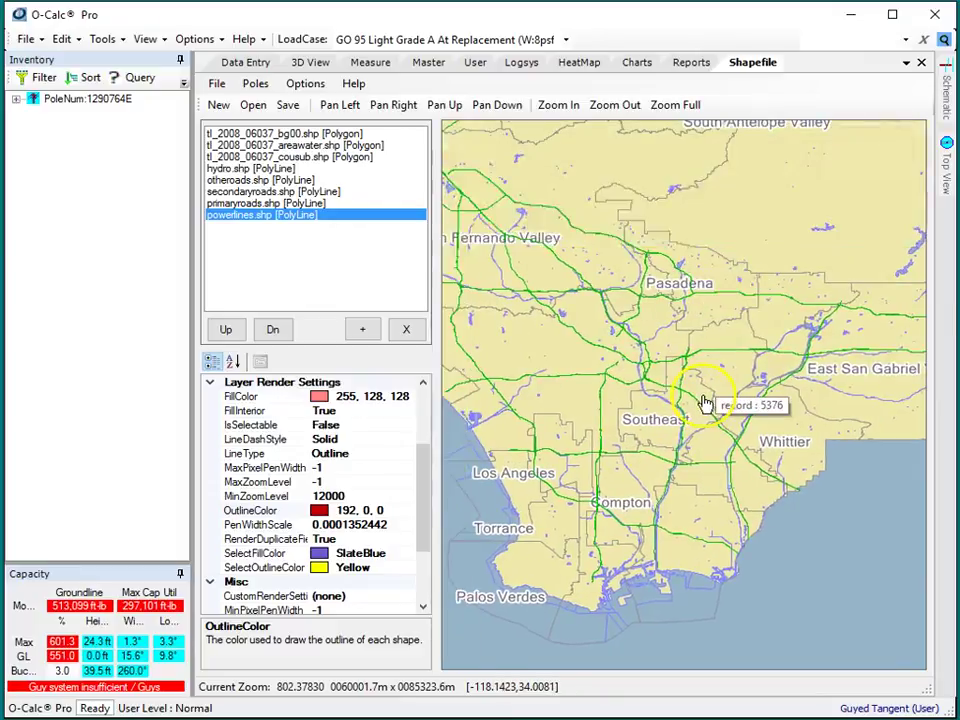
Step: Index the OSM_Planet\PPLX folder with Poles > index folder, answering the sub-directories prompt
click(256, 84)
click(287, 105)
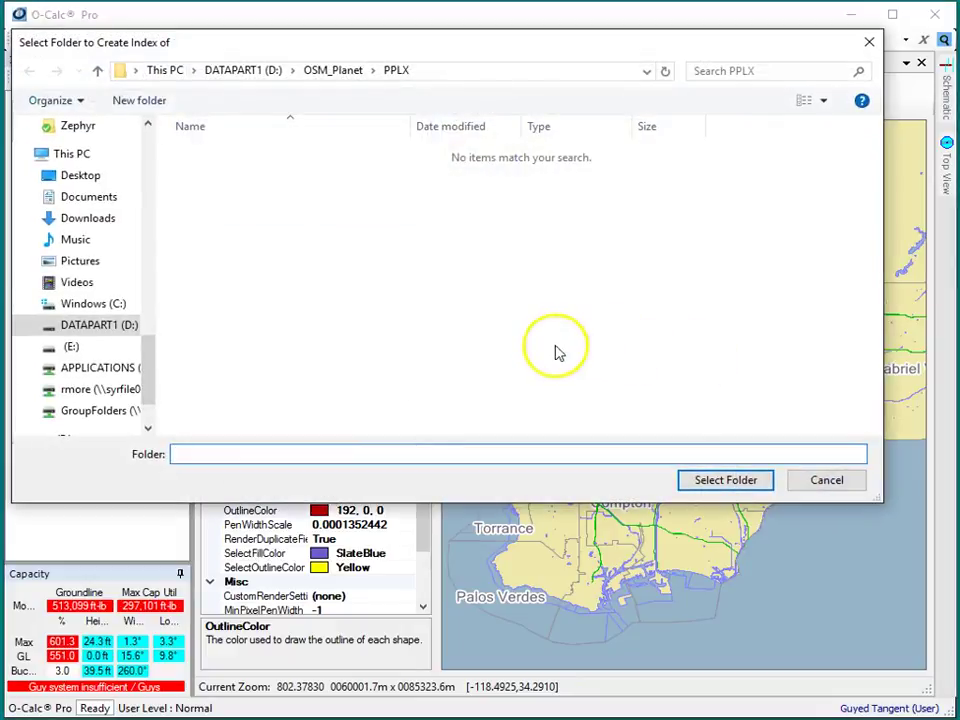
click(340, 71)
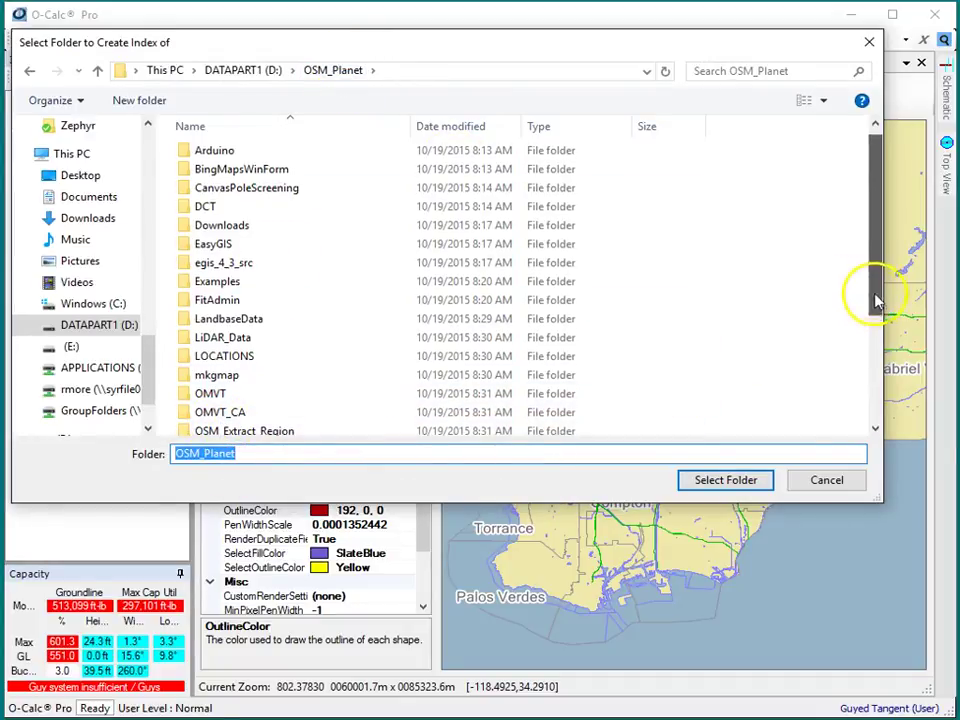
drag(868, 289, 868, 326)
click(210, 397)
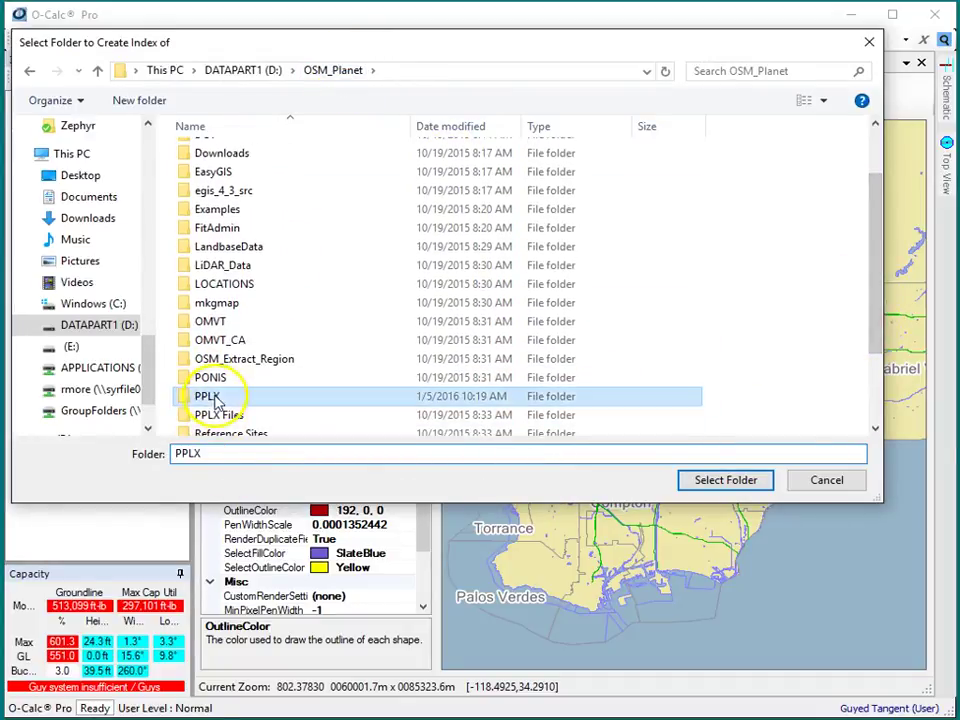
click(718, 480)
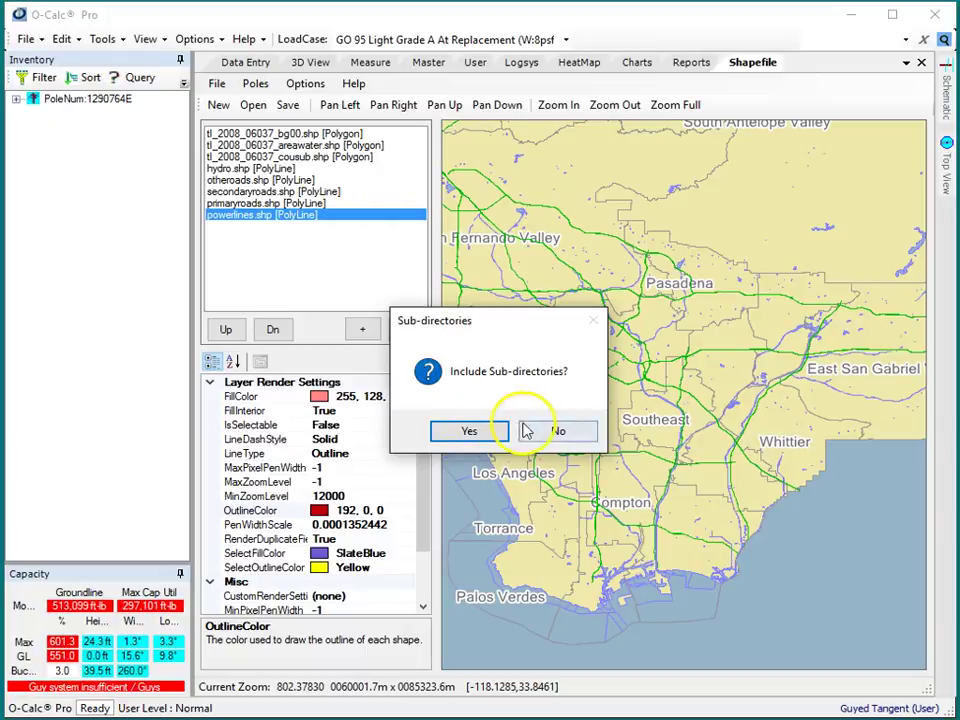
click(571, 440)
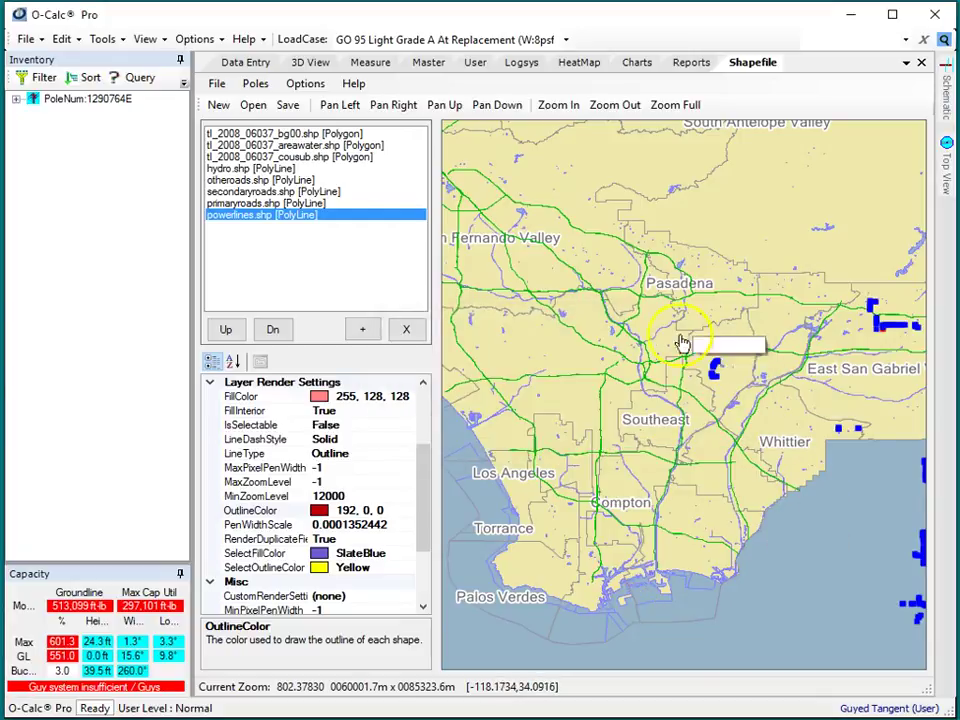
Step: Pan from the Malibu coast across to East San Gabriel Valley until the red pole marker shows
drag(704, 436, 795, 438)
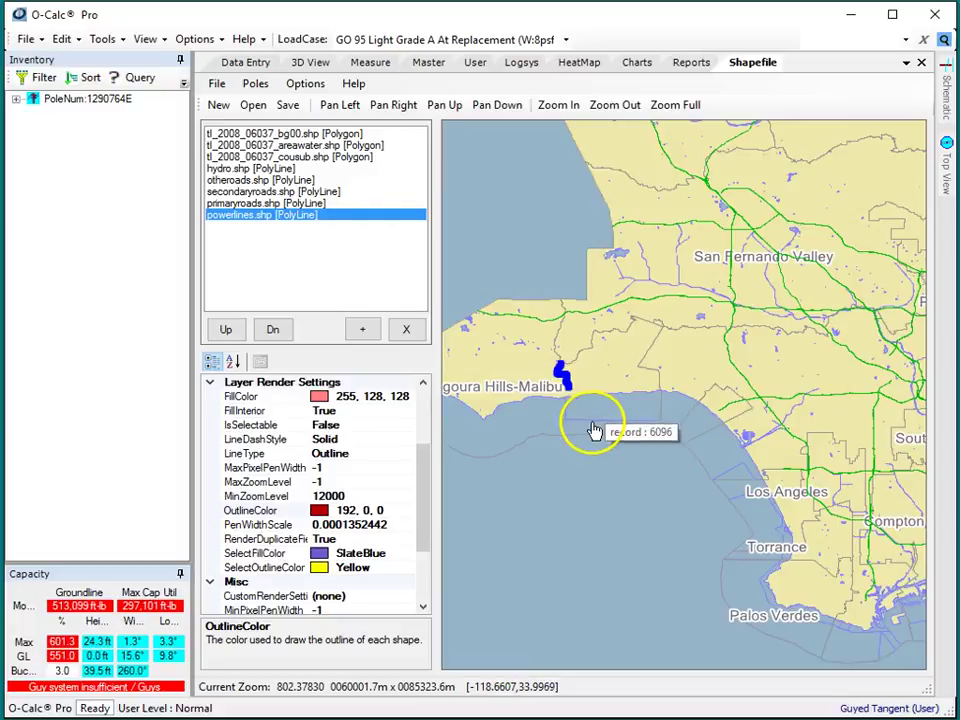
scroll(558, 346, up, 3)
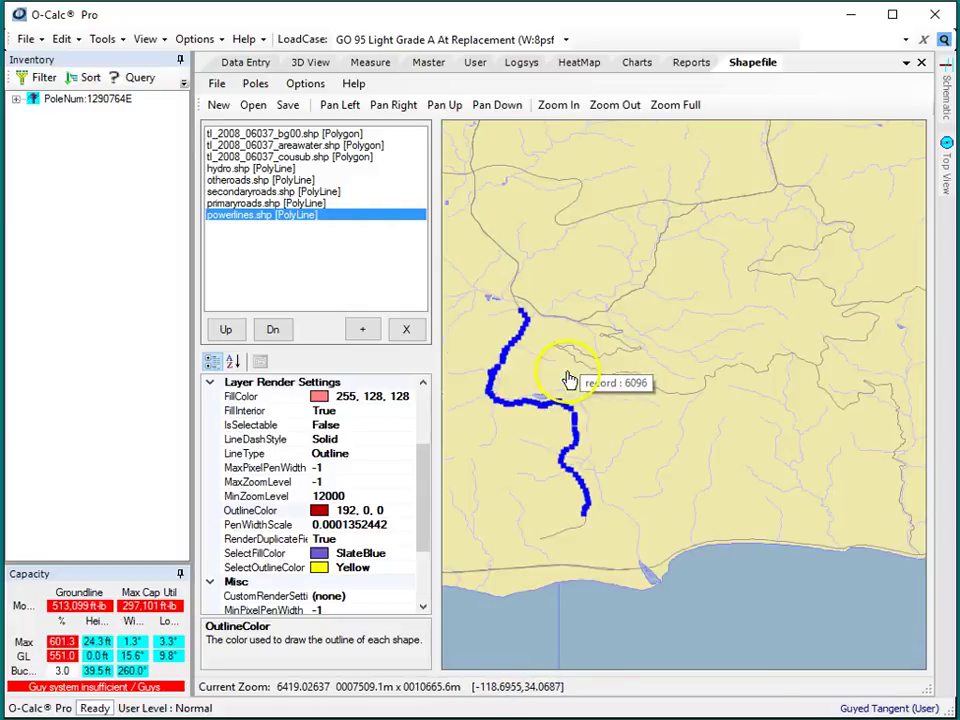
scroll(574, 407, down, 1)
scroll(574, 412, up, 6)
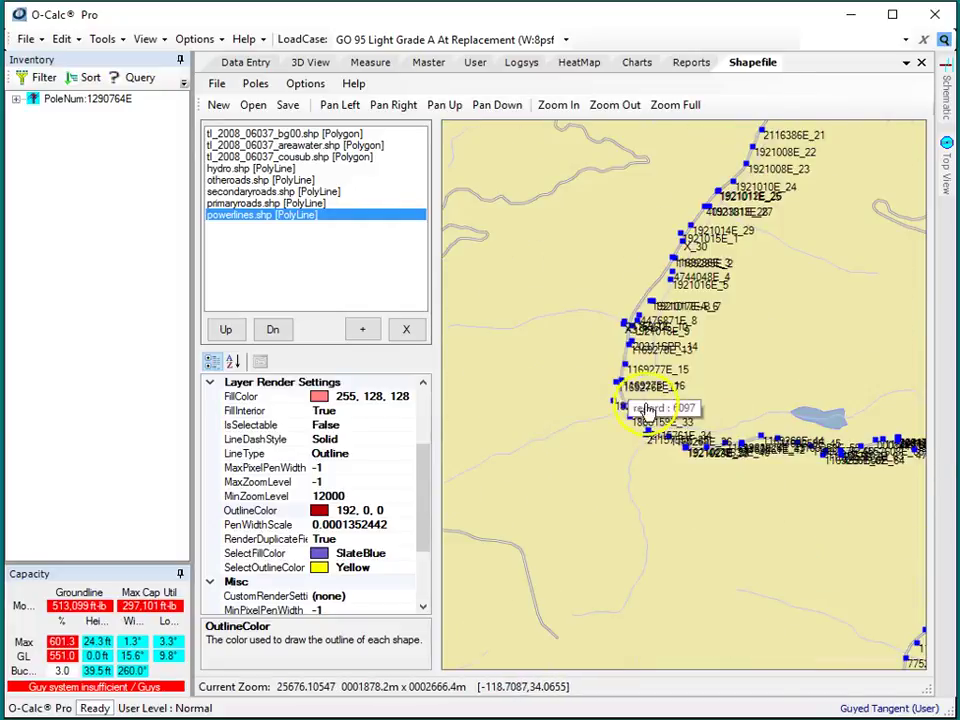
scroll(630, 403, down, 5)
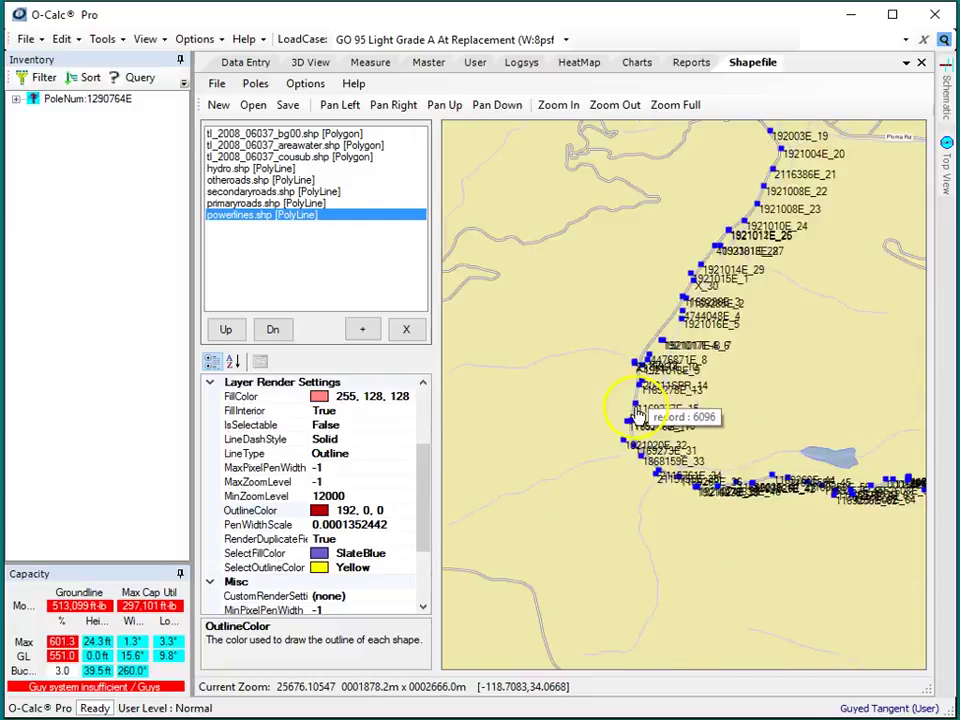
drag(792, 447, 650, 380)
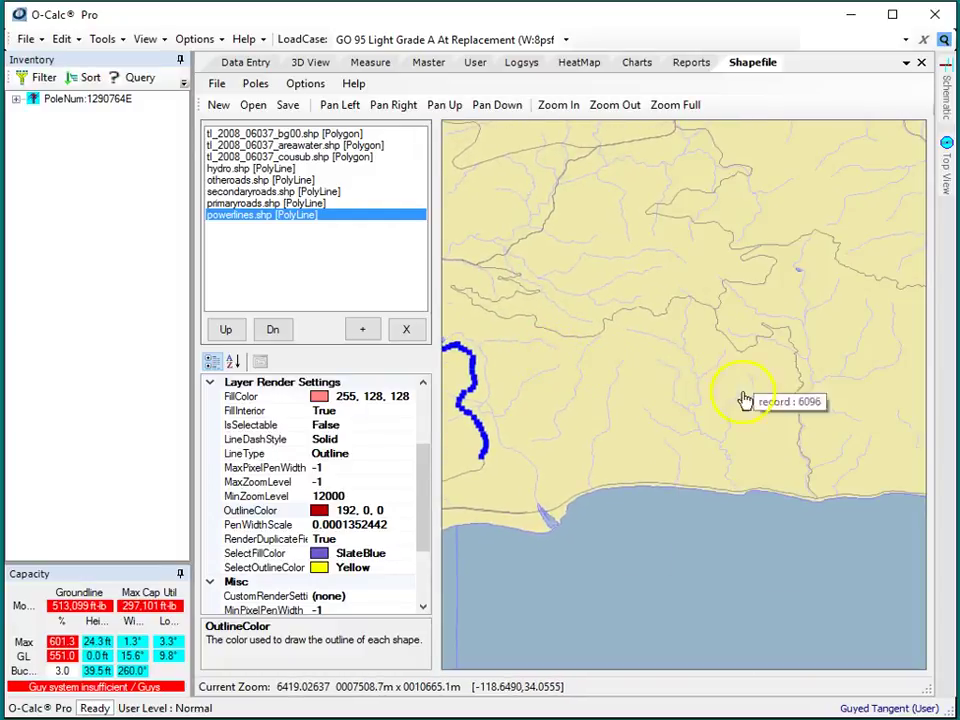
drag(744, 399, 525, 343)
drag(744, 378, 643, 446)
scroll(810, 448, down, 3)
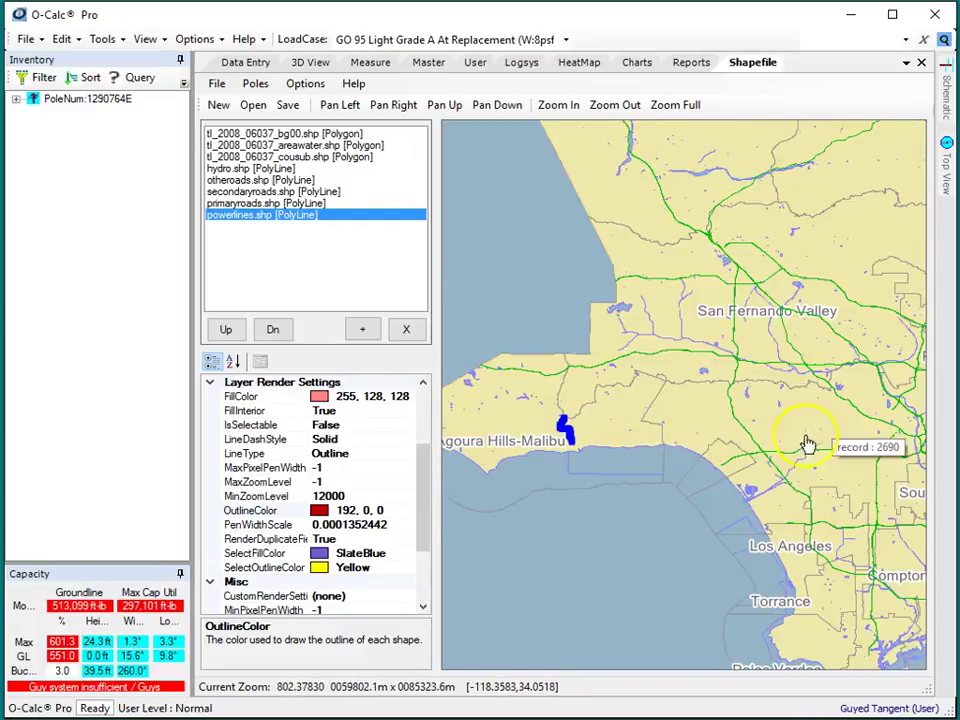
drag(810, 450, 440, 380)
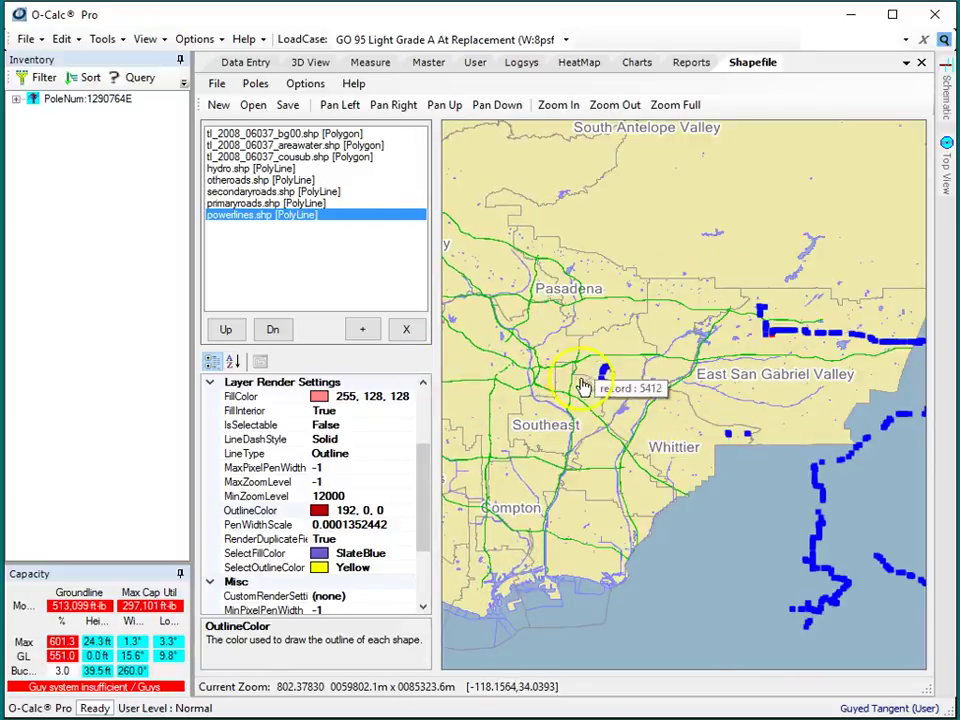
scroll(585, 386, up, 2)
scroll(588, 382, down, 2)
scroll(760, 342, up, 3)
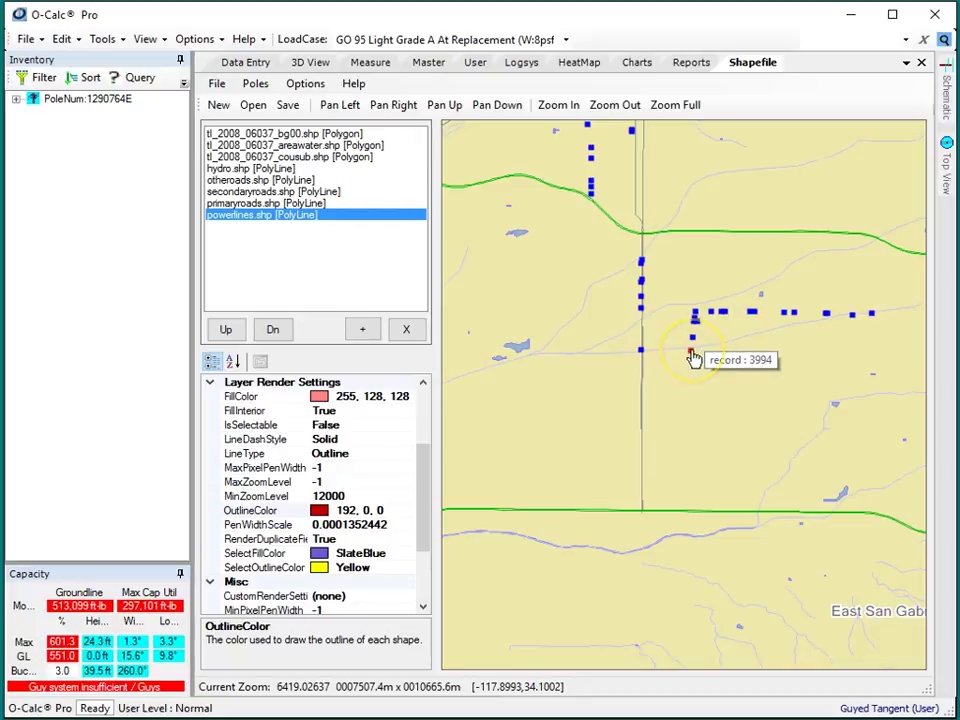
Step: Open red pole 1003754E from the map, discarding the unsaved current pole
click(692, 355)
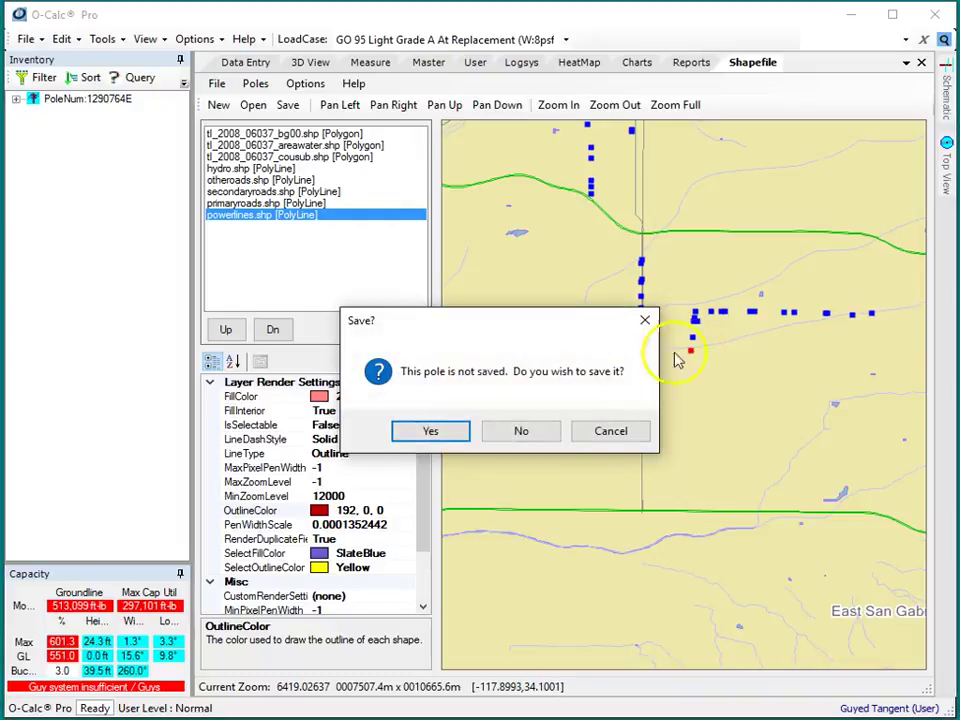
click(540, 430)
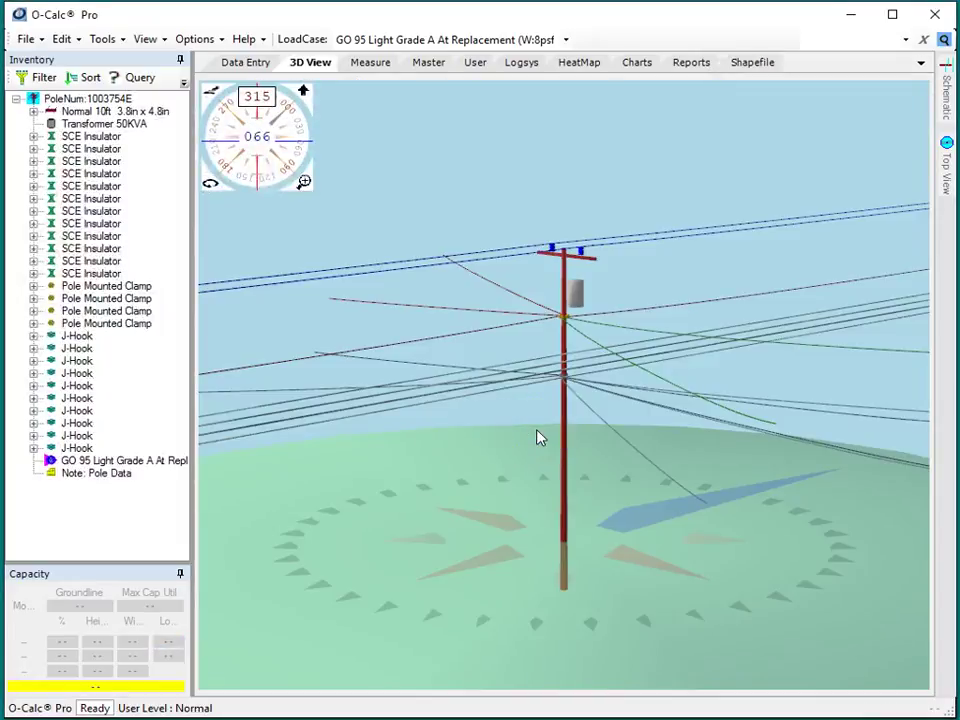